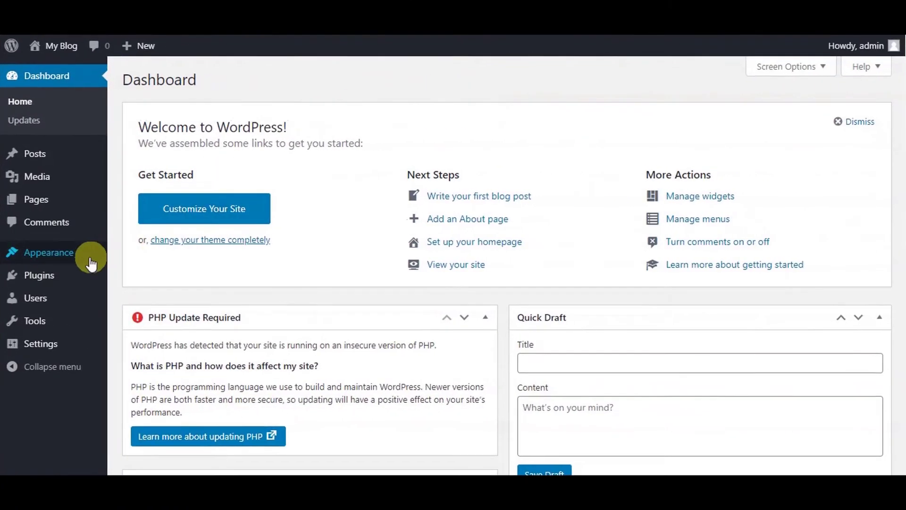
Find PopularFX in the theme directory, install it, and activate it as the site theme.
mouse_move(90, 255)
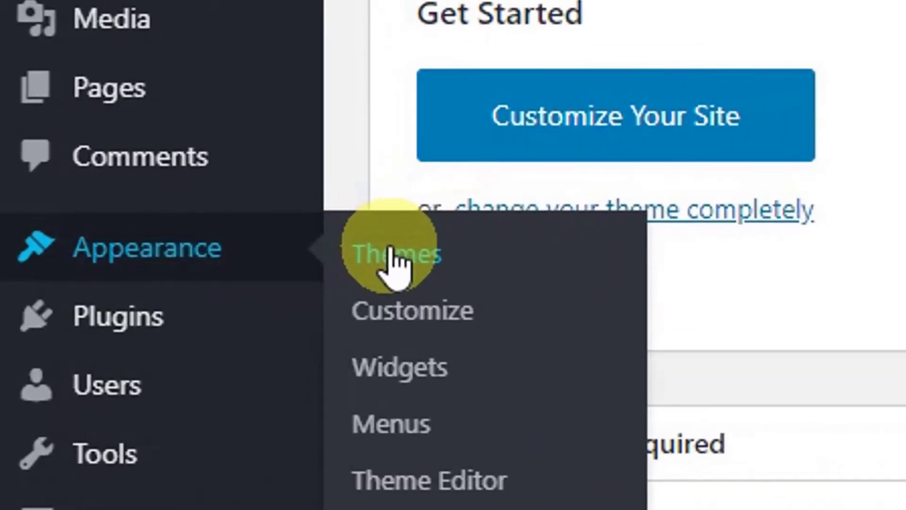
left_click(396, 265)
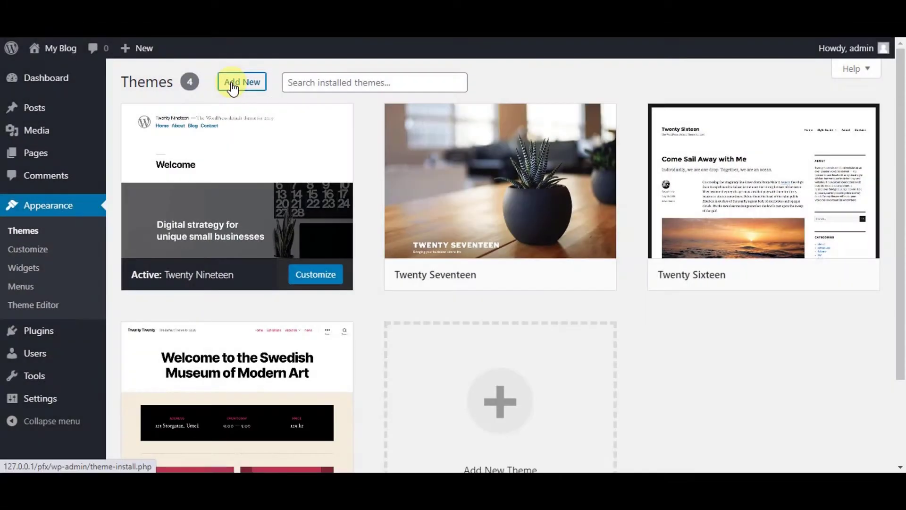
left_click(232, 87)
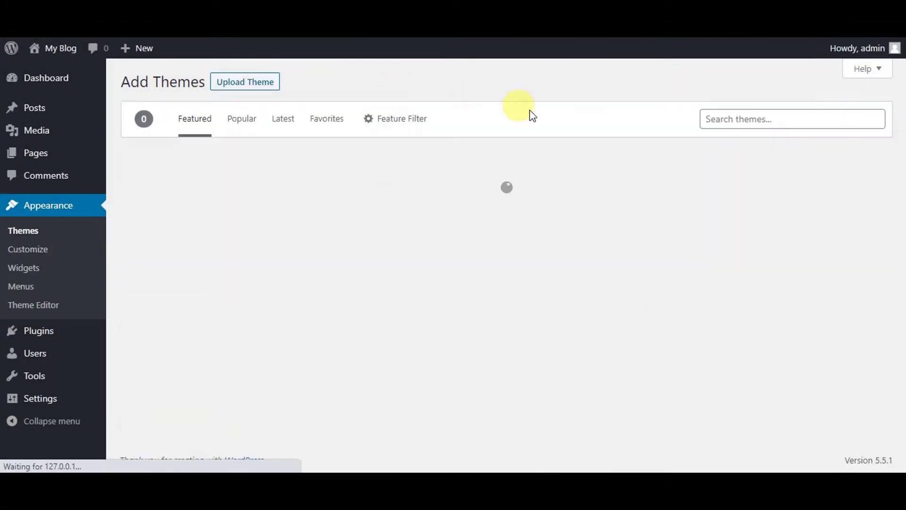
left_click(721, 123)
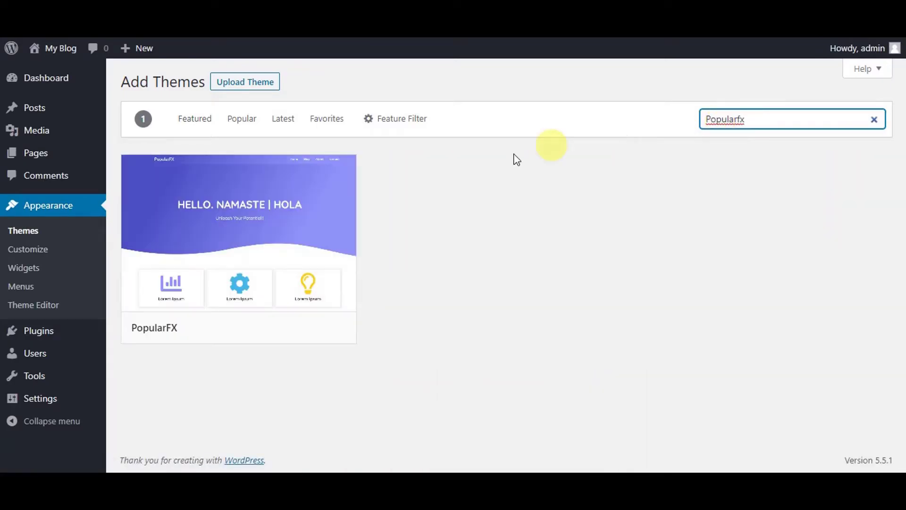
mouse_move(319, 245)
left_click(283, 327)
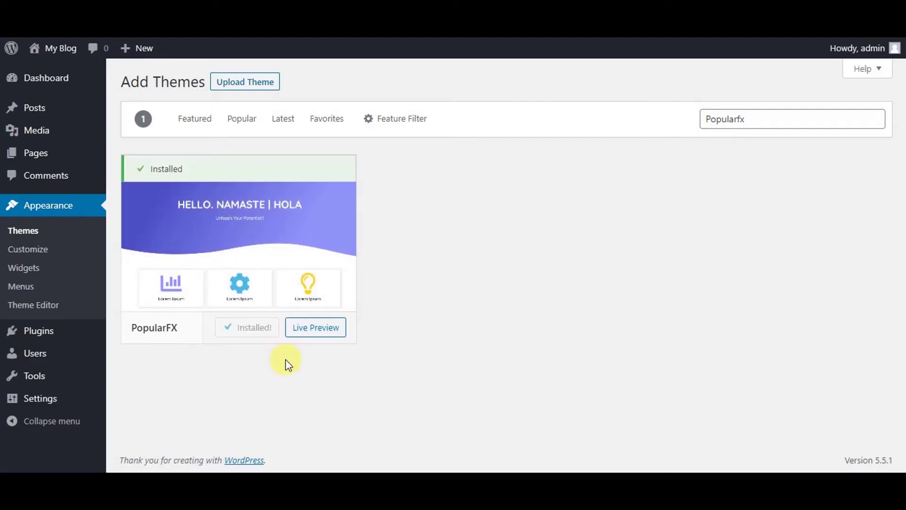
left_click(261, 329)
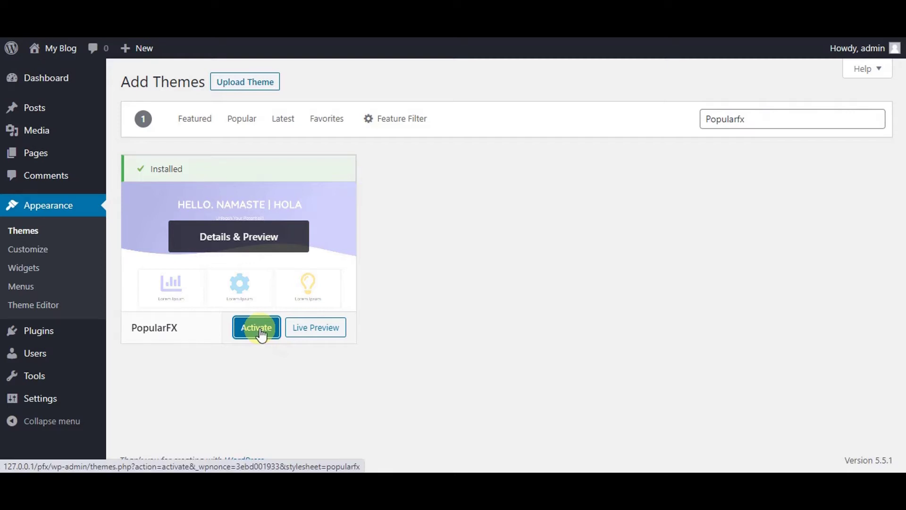
left_click(261, 329)
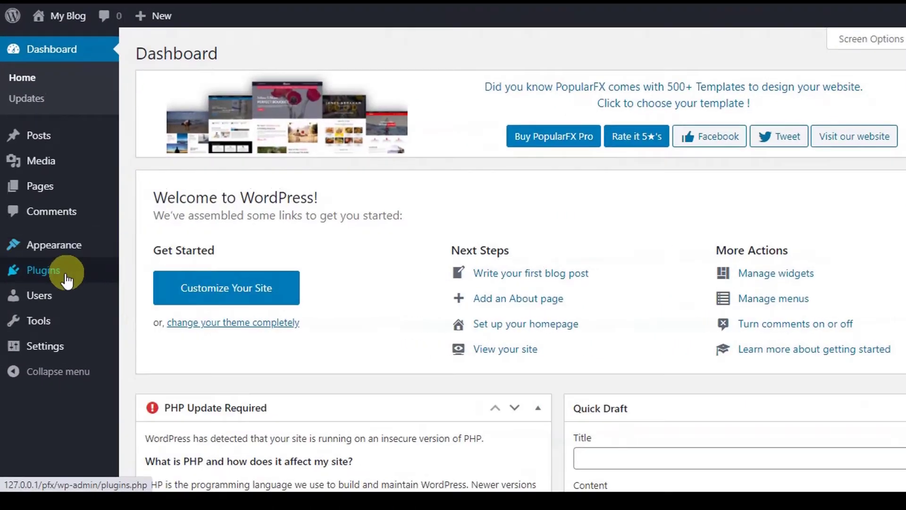
Search the plugin directory for Pagelayer, then install and activate the PageLayer plugin.
left_click(67, 279)
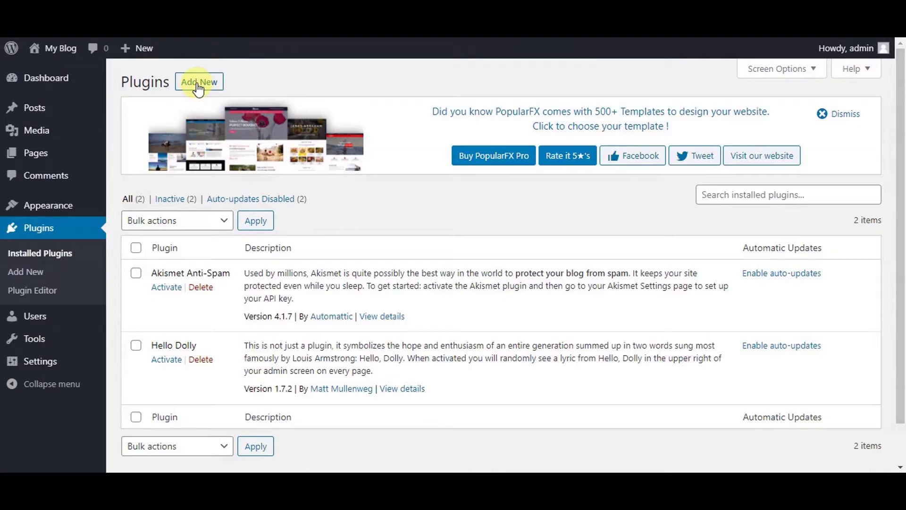
left_click(199, 84)
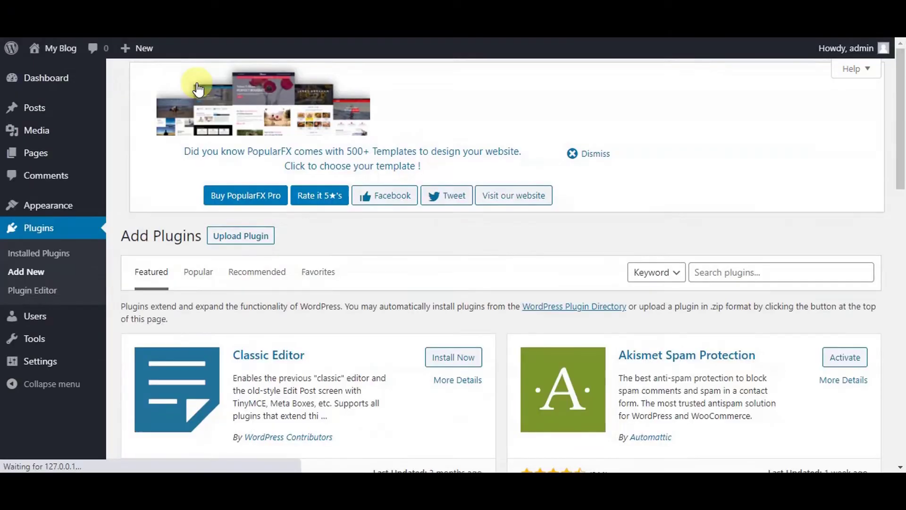
left_click(714, 198)
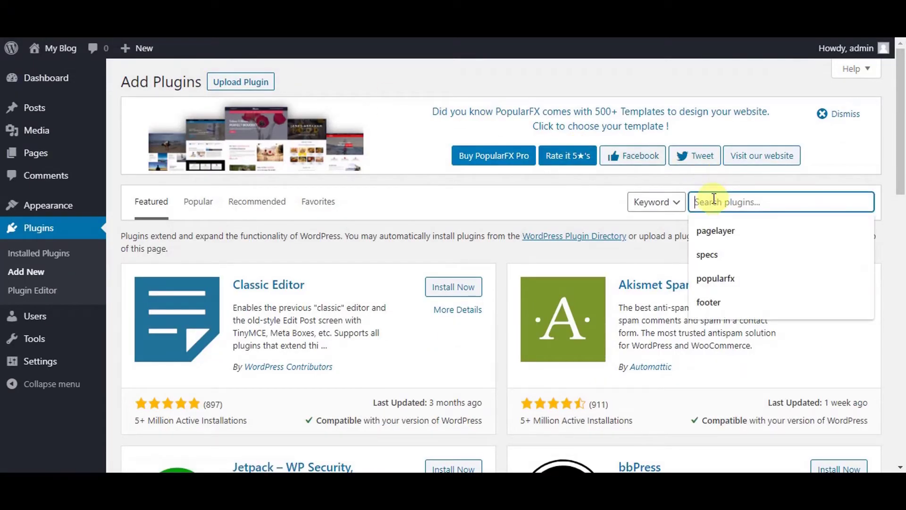
type("Pagelayer")
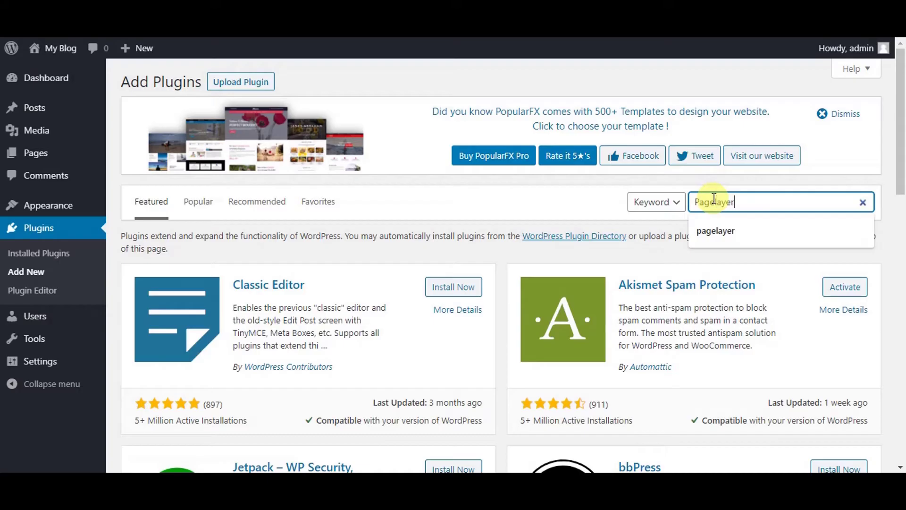
key("Return")
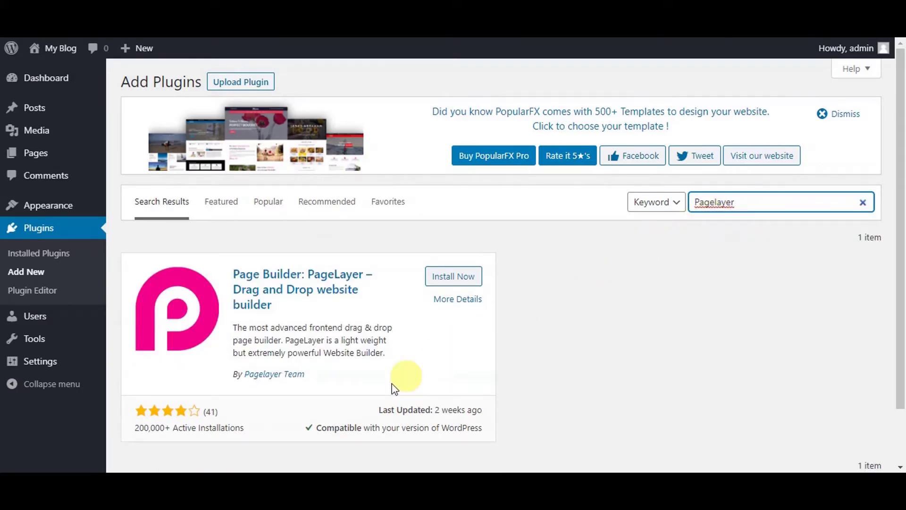
left_click(450, 279)
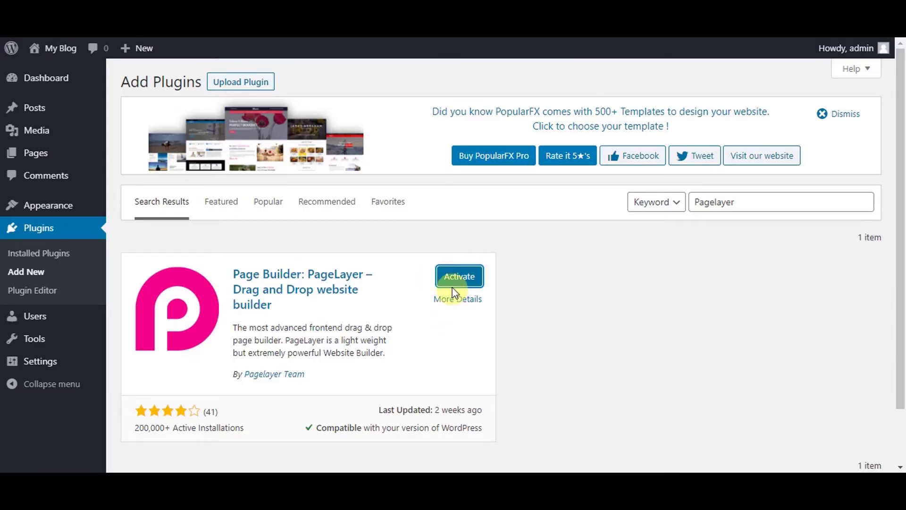
left_click(456, 283)
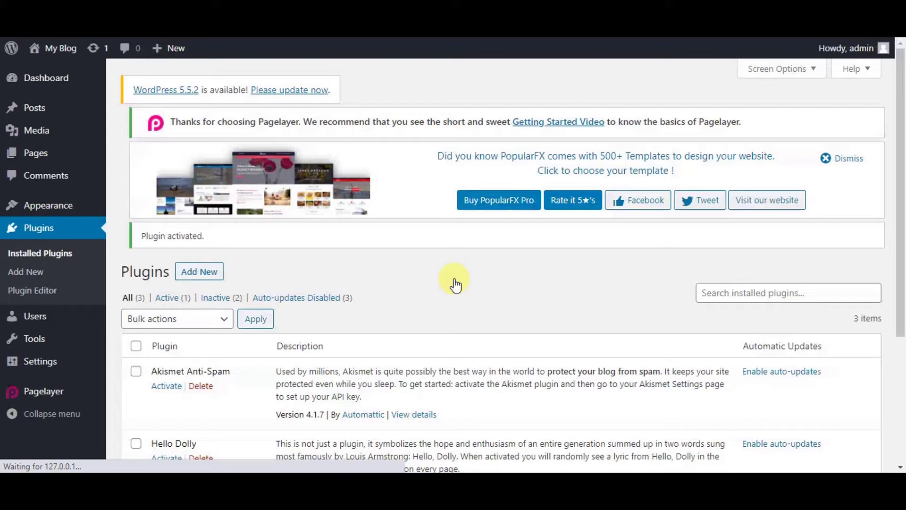
scroll(452, 305, "down", 5)
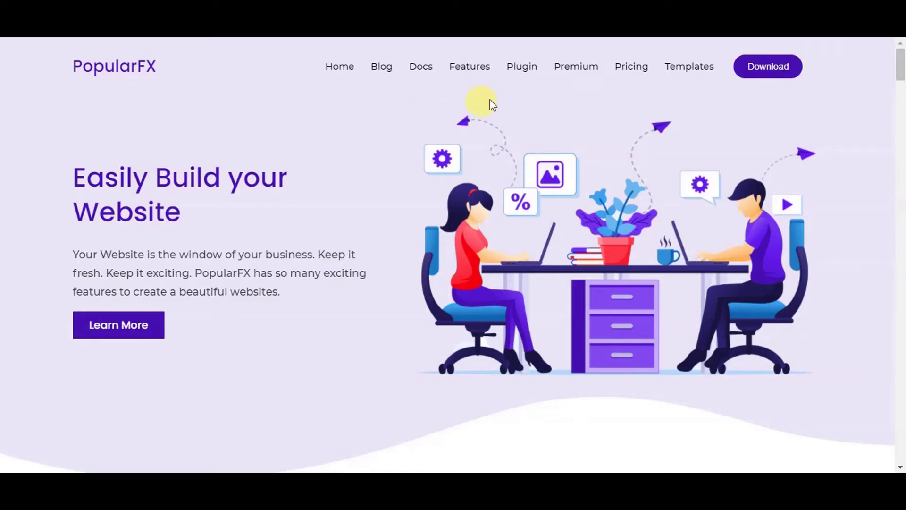
Download the PopularFX Templates plugin as 1.1.2.zip after entering an e-mail, then close the signup popup.
left_click(528, 72)
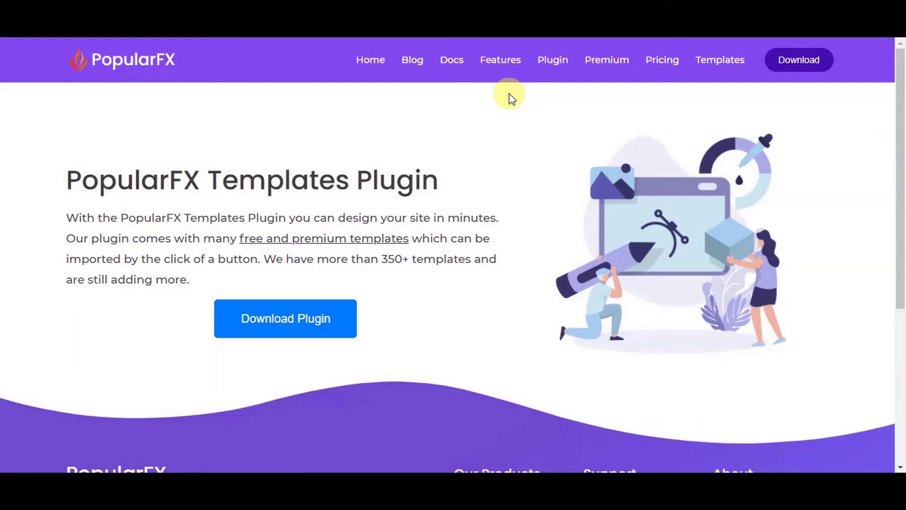
left_click(302, 317)
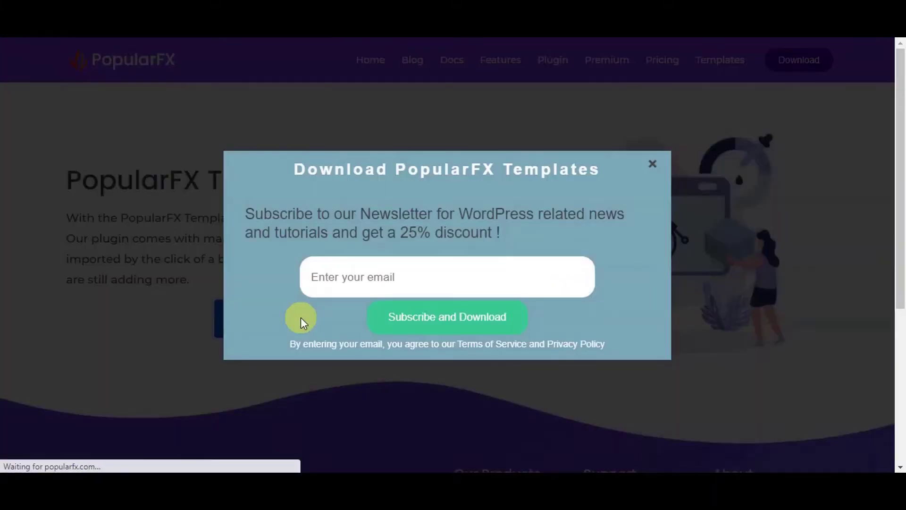
left_click(417, 281)
left_click(421, 312)
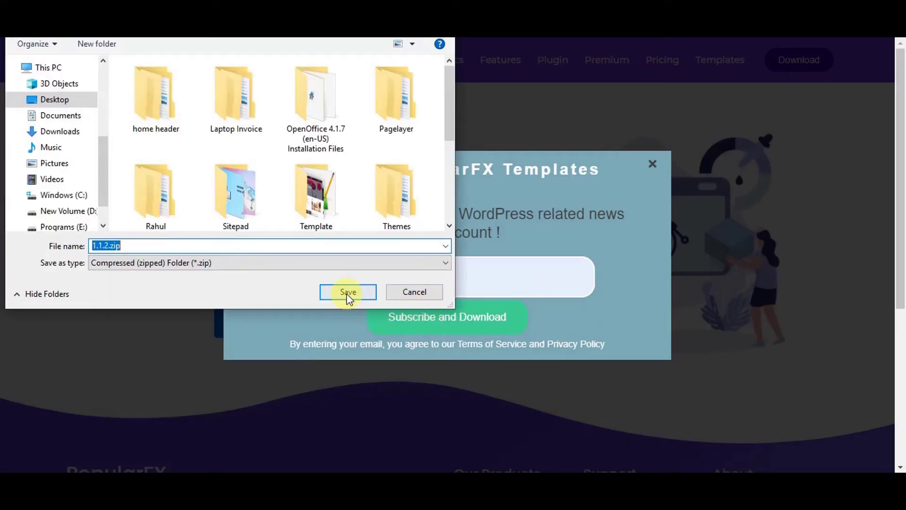
left_click(347, 292)
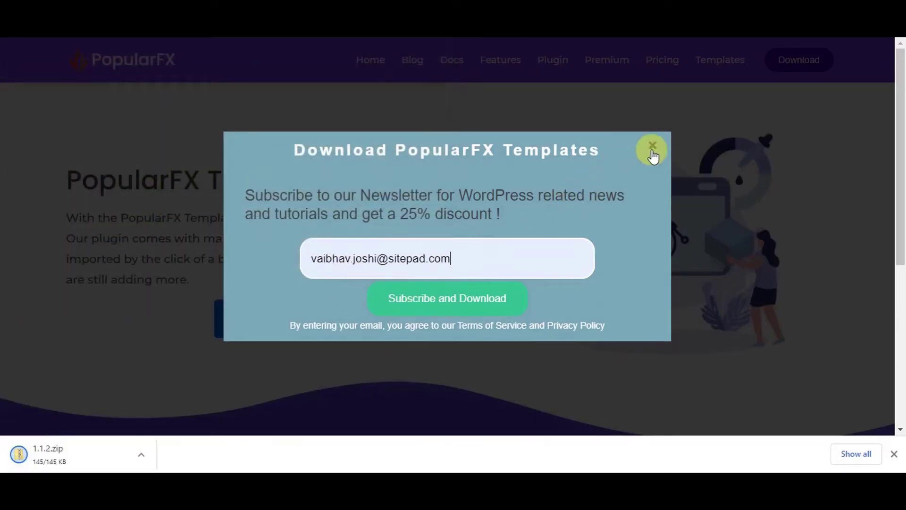
left_click(653, 148)
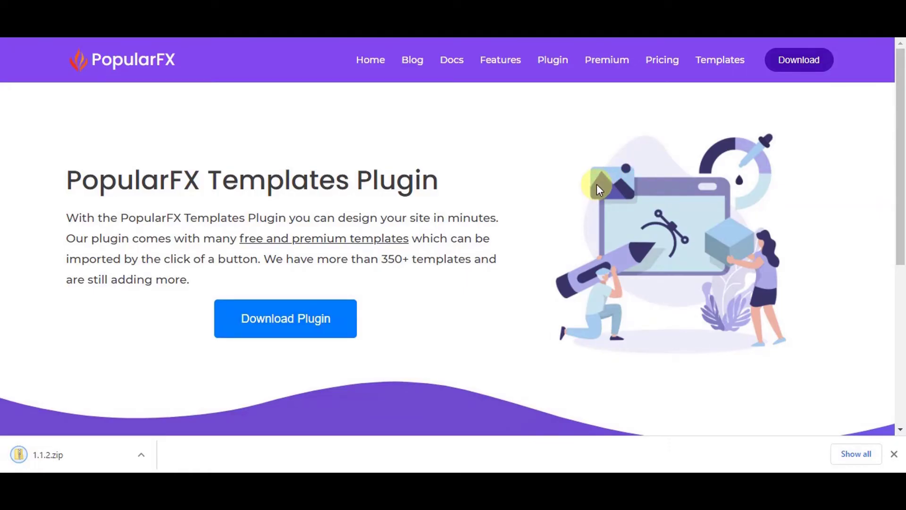
Choose 1.1.2.zip in the WordPress Upload Plugin form.
key("ctrl+Tab")
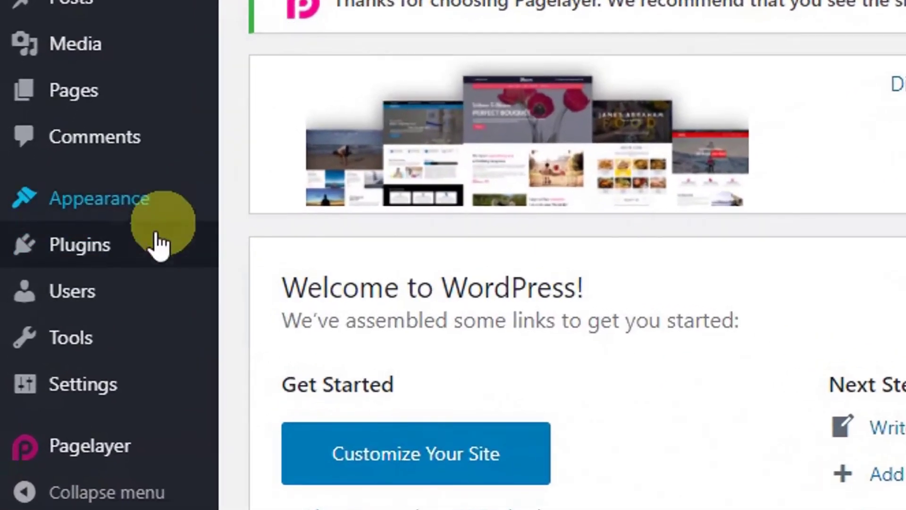
mouse_move(67, 276)
left_click(139, 249)
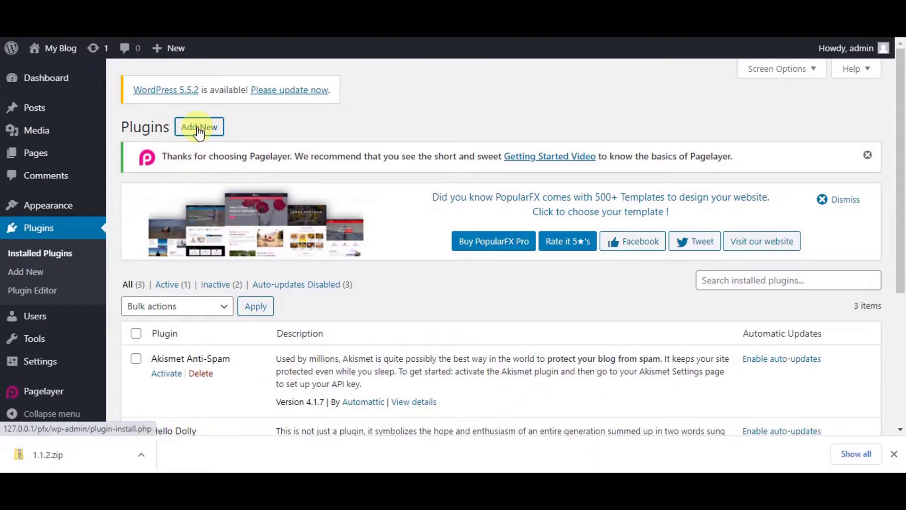
left_click(200, 132)
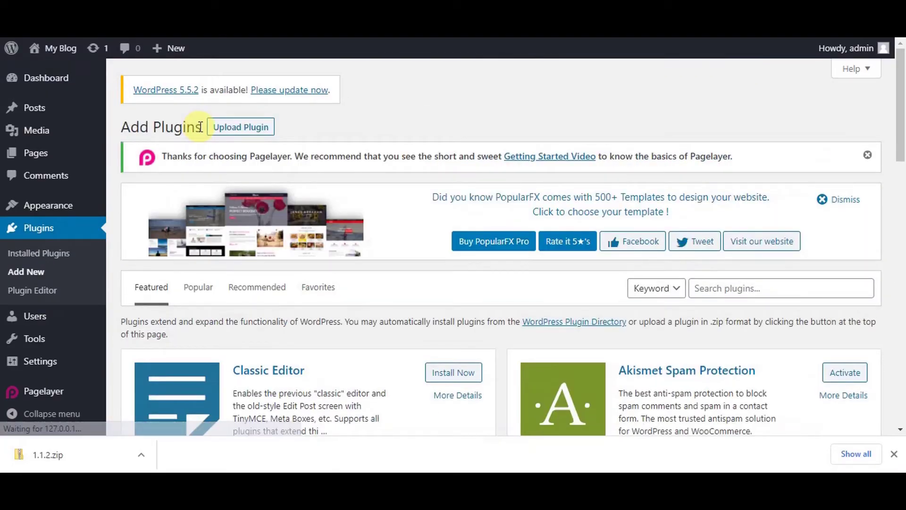
left_click(231, 132)
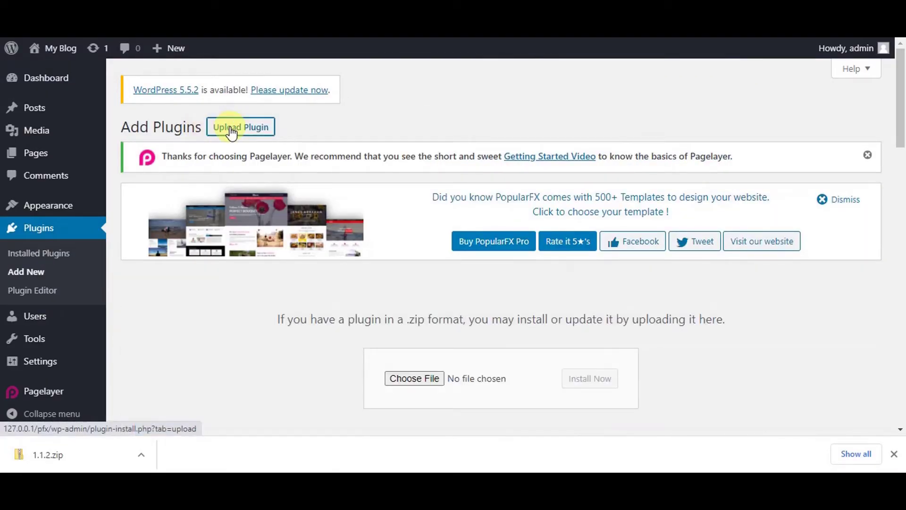
left_click(399, 380)
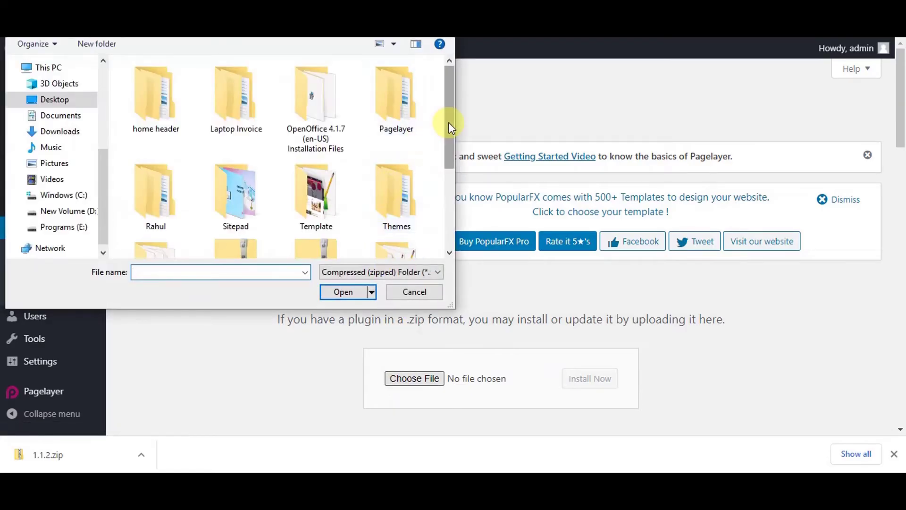
scroll(449, 123, "down", 3)
left_click(246, 176)
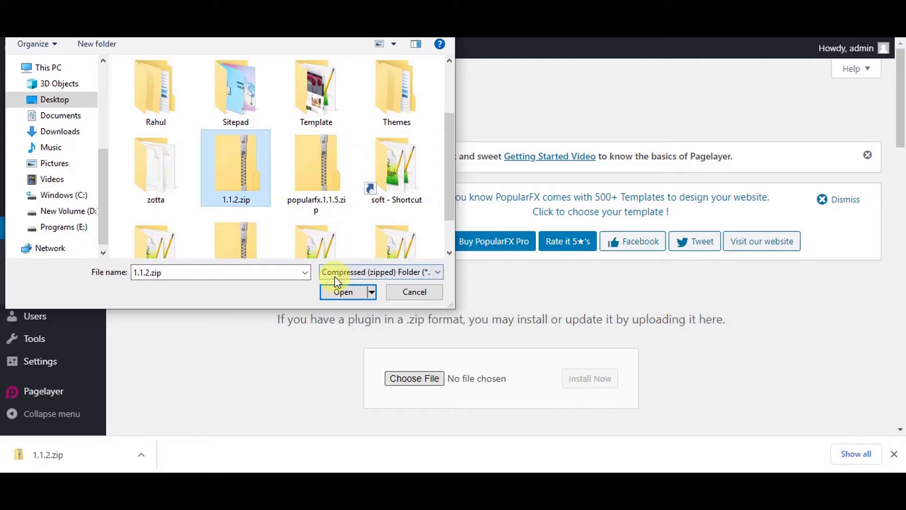
left_click(344, 293)
Install the uploaded PopularFX Website Templates plugin and activate it.
scroll(473, 307, "down", 2)
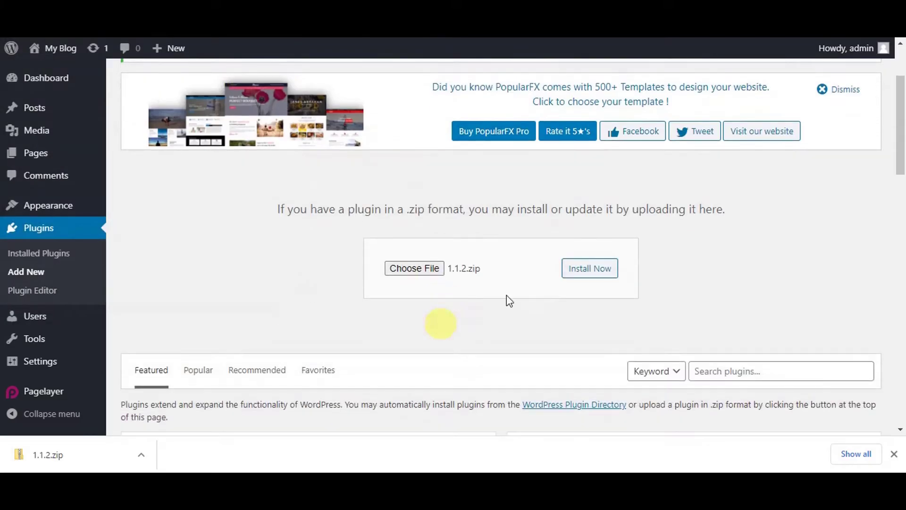
left_click(576, 267)
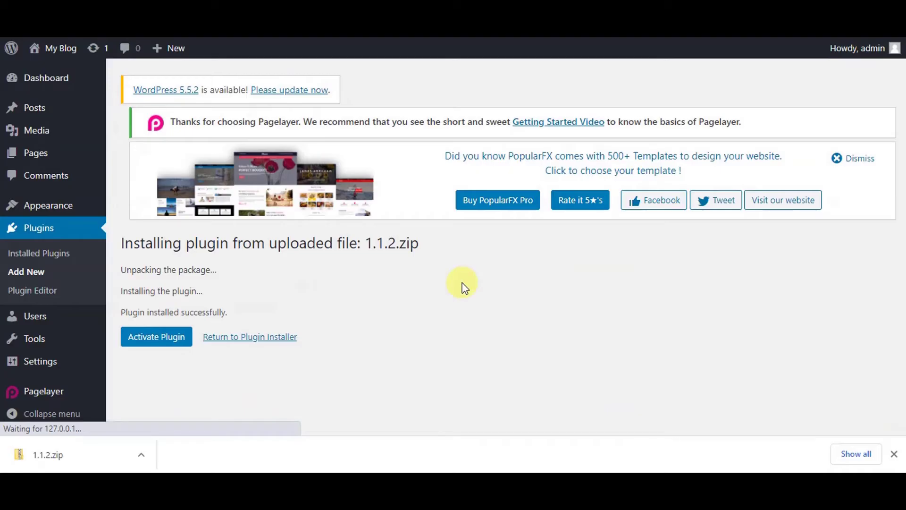
left_click(170, 342)
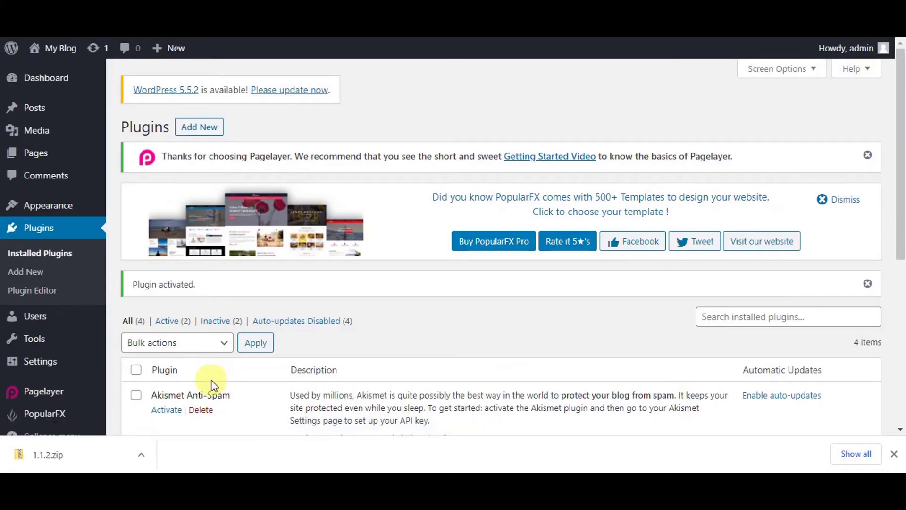
scroll(211, 384, "down", 6)
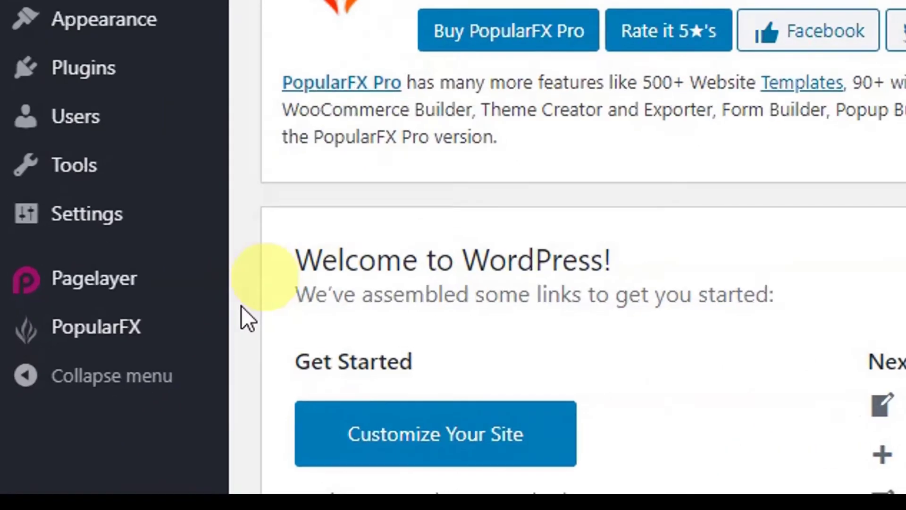
Open the Conceptial template's details in PopularFX Website Templates.
mouse_move(77, 402)
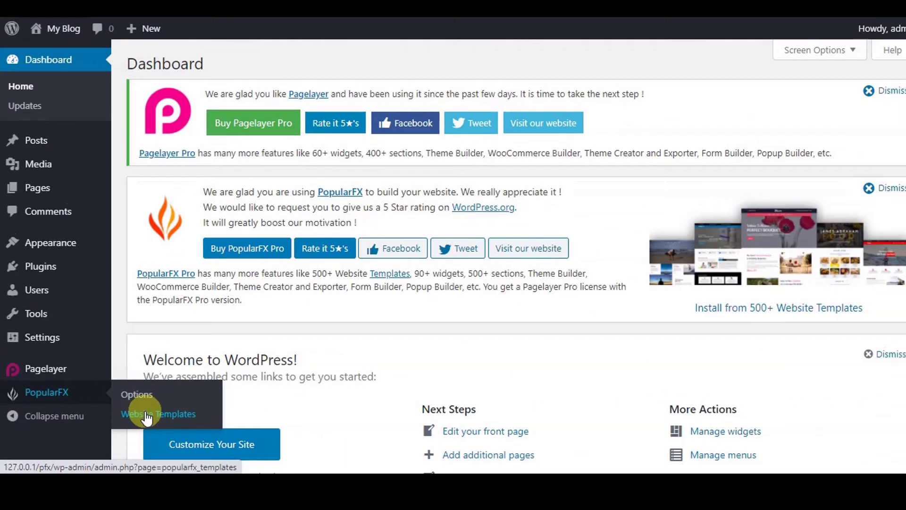
left_click(415, 341)
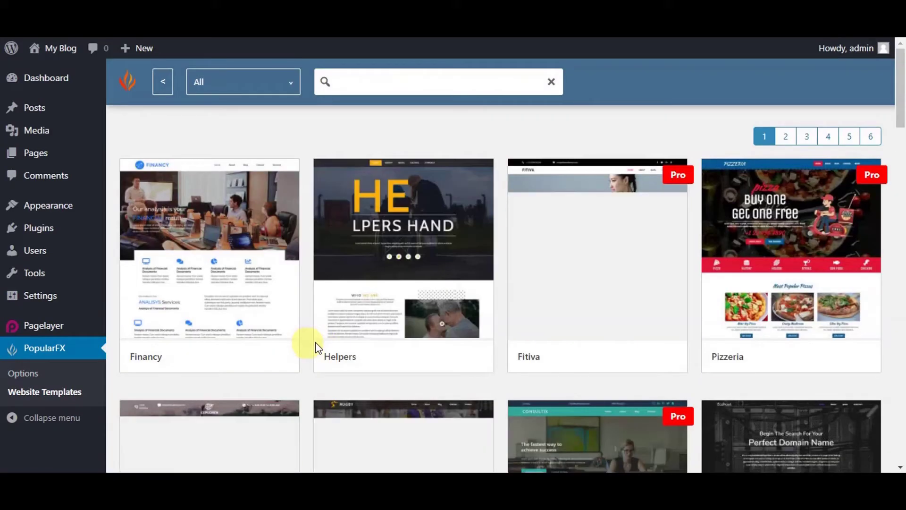
scroll(359, 335, "down", 10)
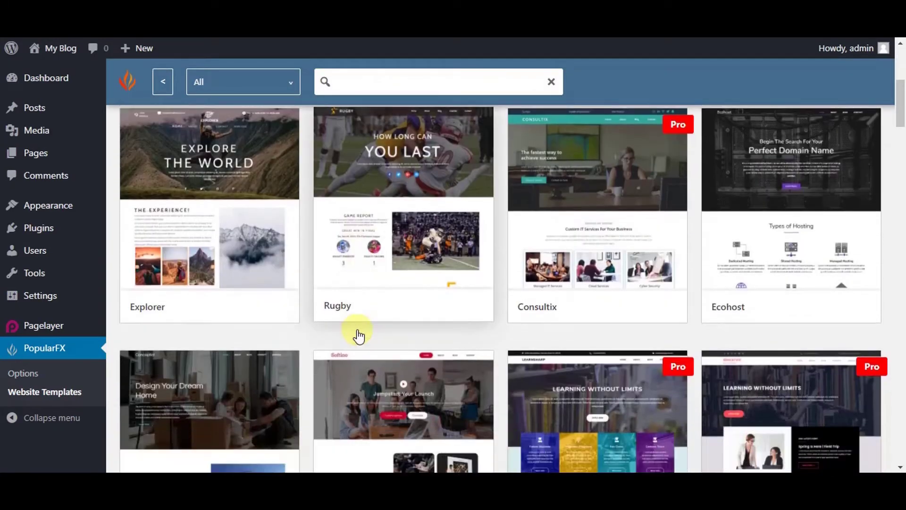
scroll(359, 335, "down", 2)
scroll(358, 334, "up", 2)
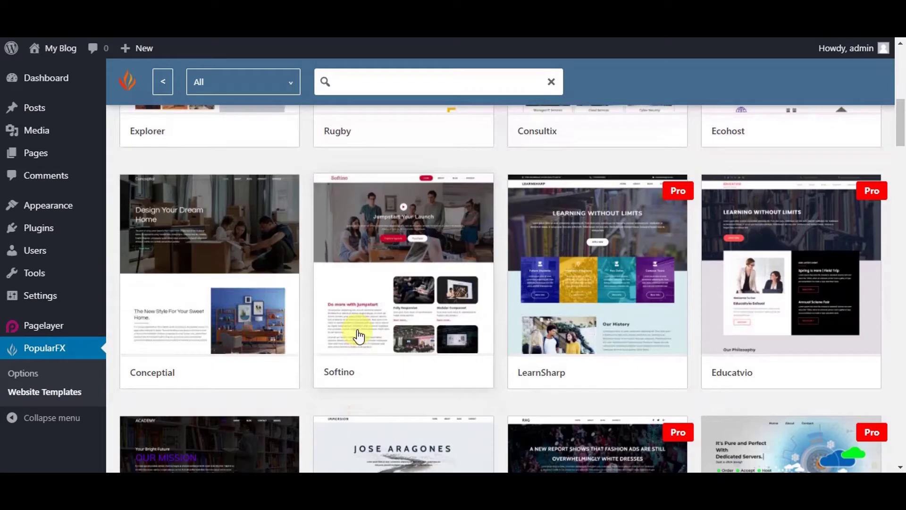
left_click(250, 275)
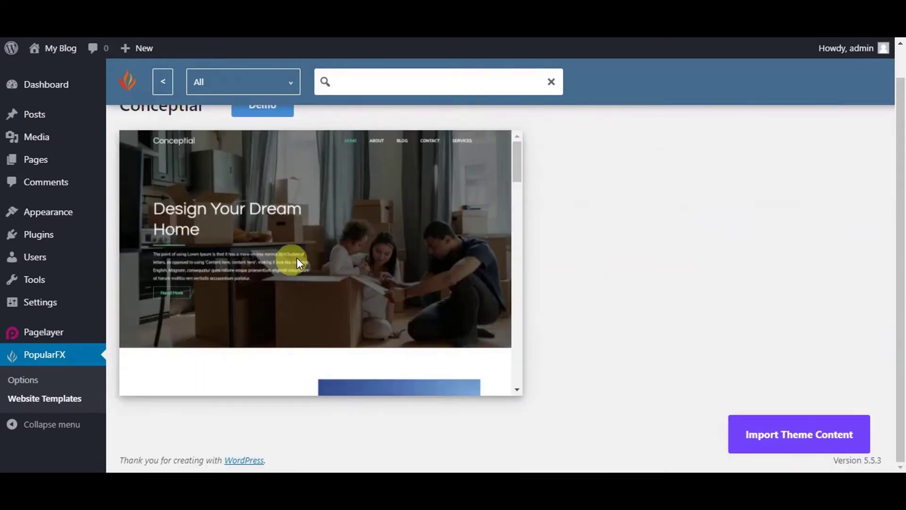
Import Conceptial's content with Overwrite existing pages ticked, then visit the website.
left_click(792, 436)
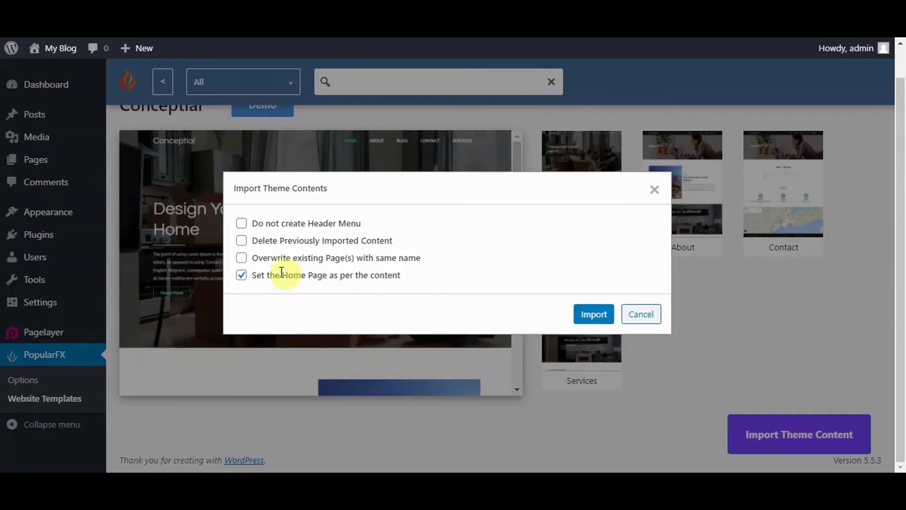
left_click(242, 258)
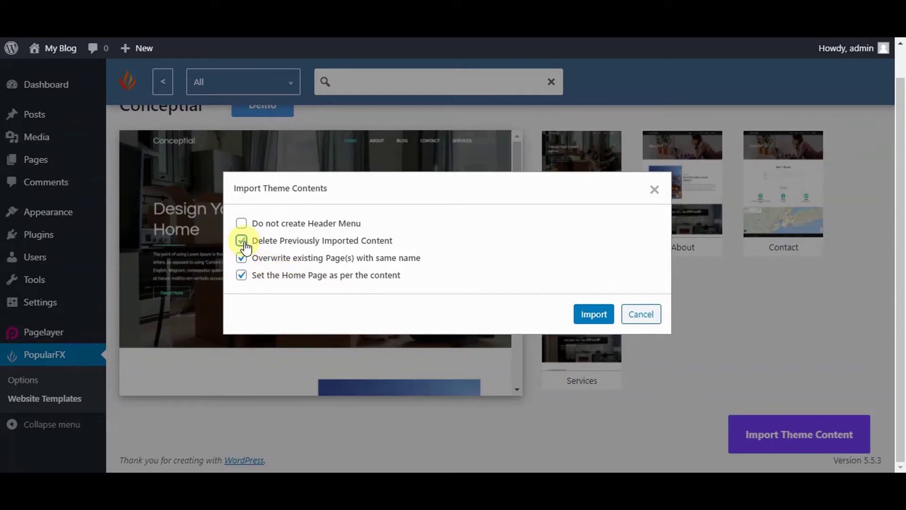
left_click(590, 315)
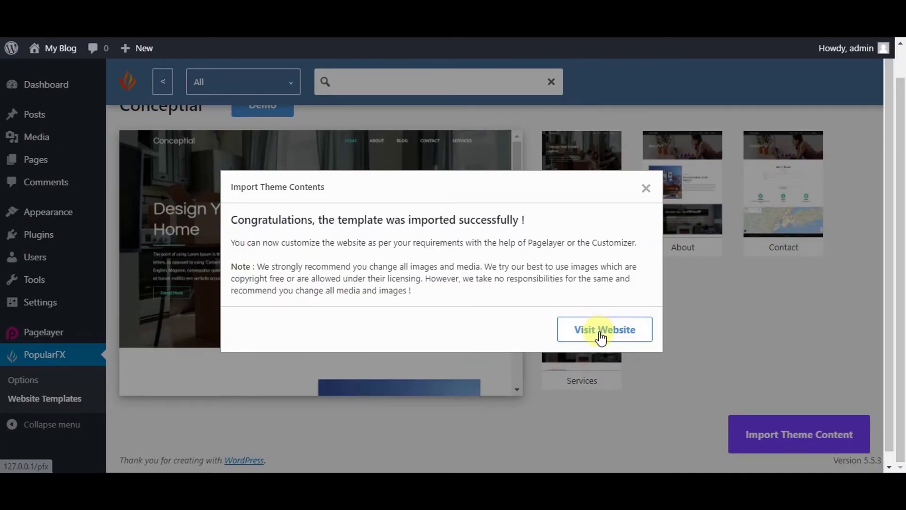
left_click(597, 330)
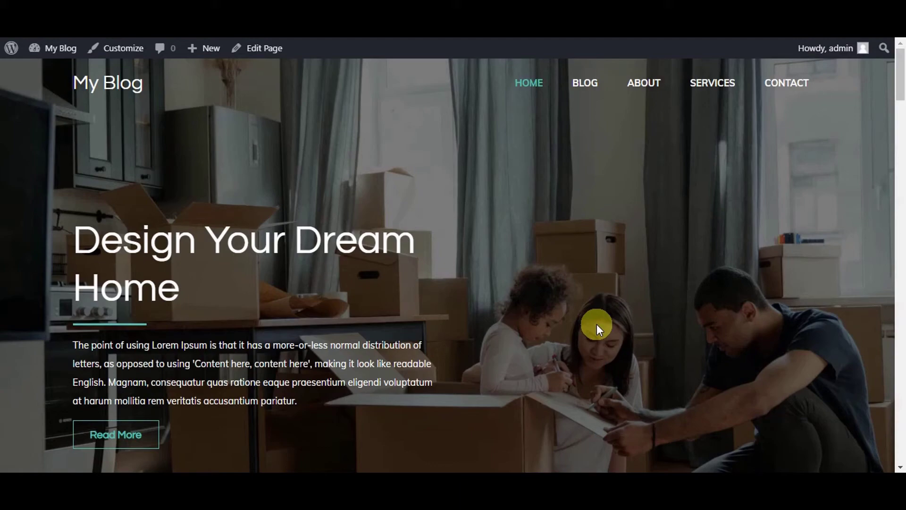
Open Appearance > Customize to show the PopularFX settings beside a live homepage preview.
scroll(597, 324, "down", 2)
scroll(597, 323, "down", 10)
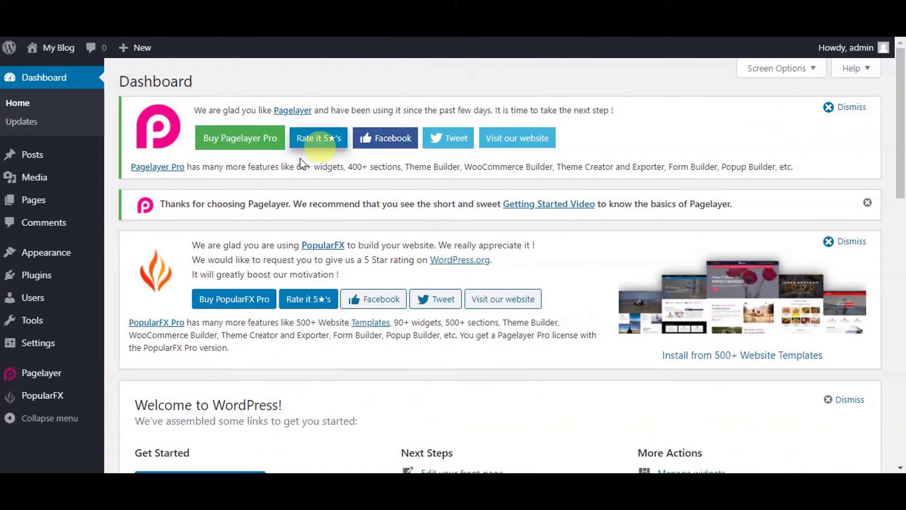
mouse_move(78, 253)
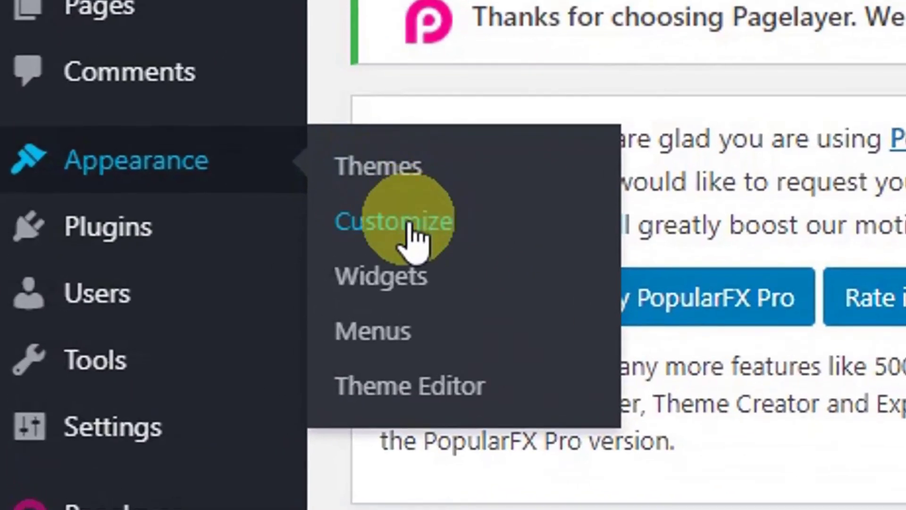
left_click(412, 236)
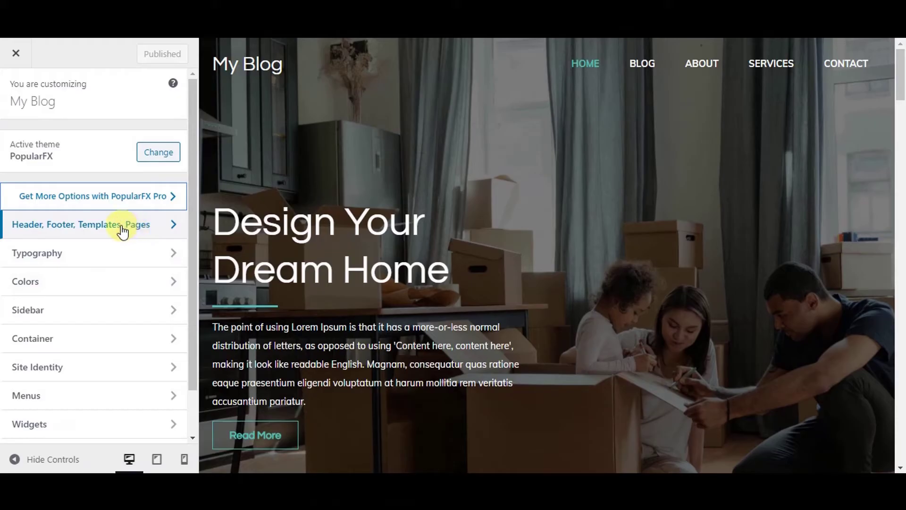
Set the header menu's Normal Color to yellow #e3f328.
left_click(174, 226)
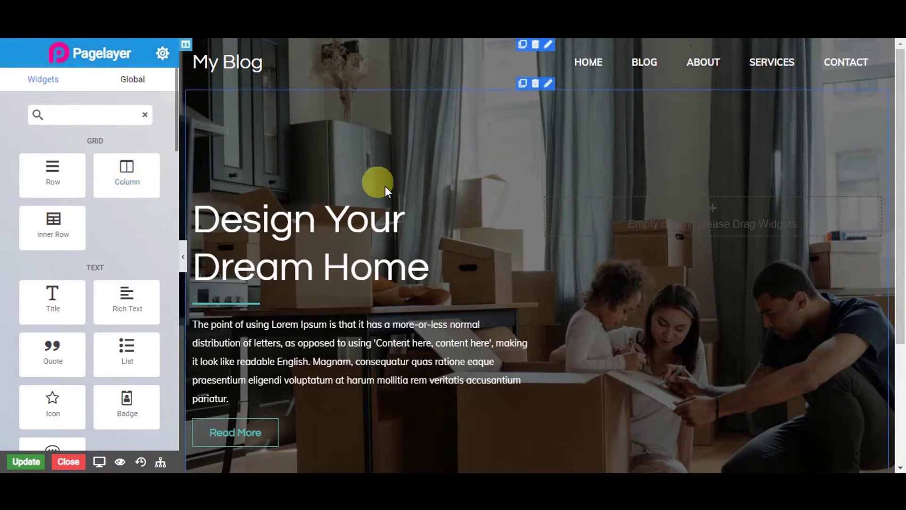
left_click(546, 62)
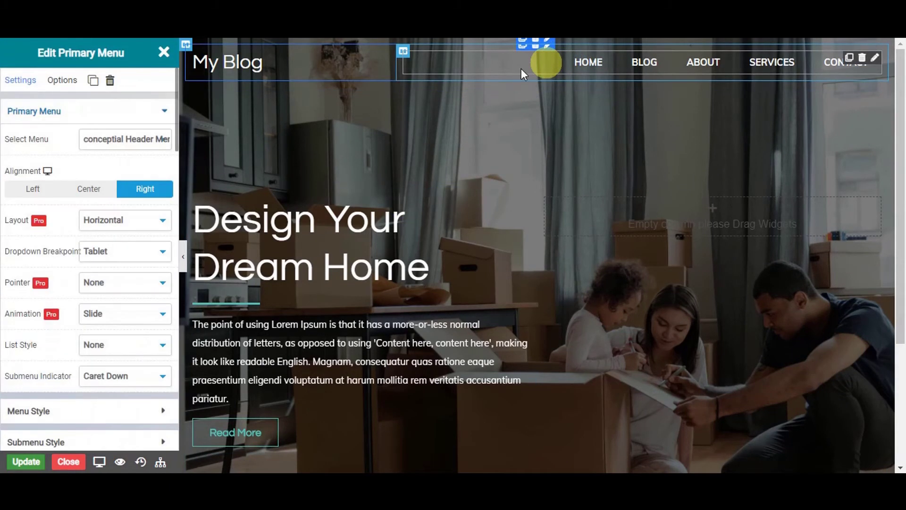
left_click(149, 406)
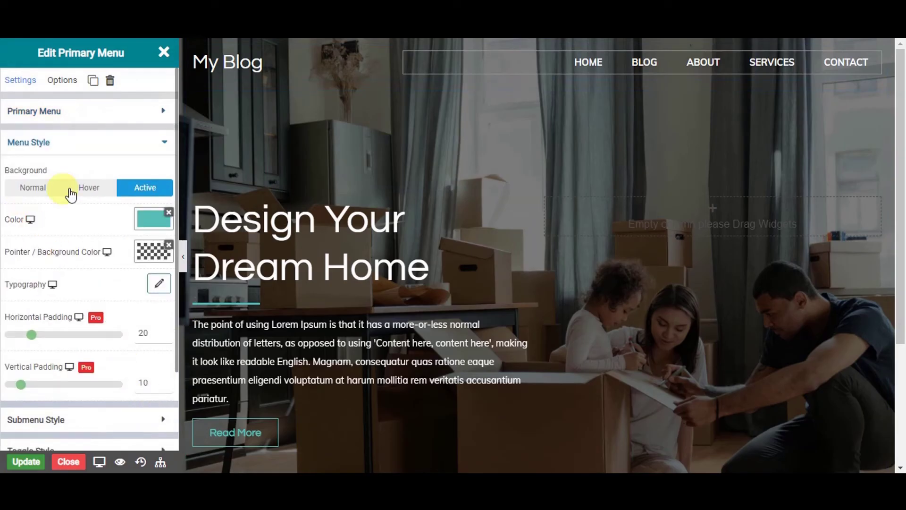
left_click(54, 189)
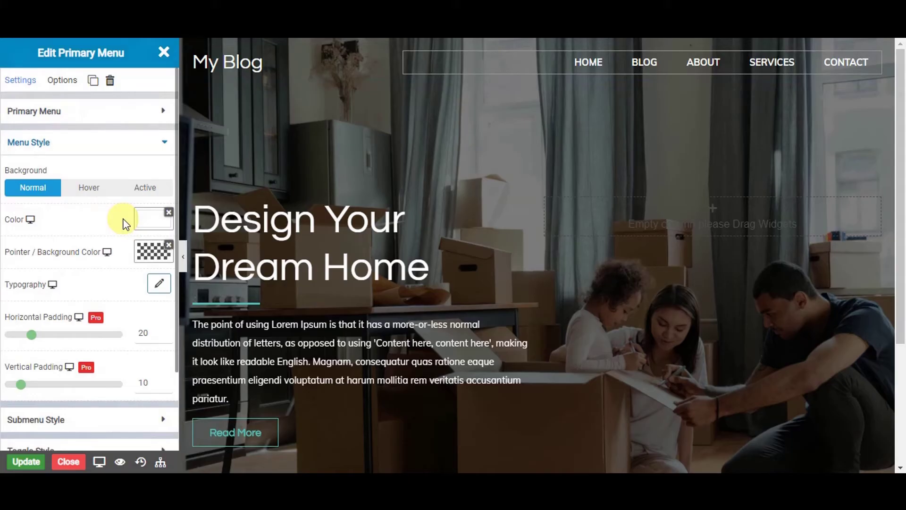
left_click(144, 221)
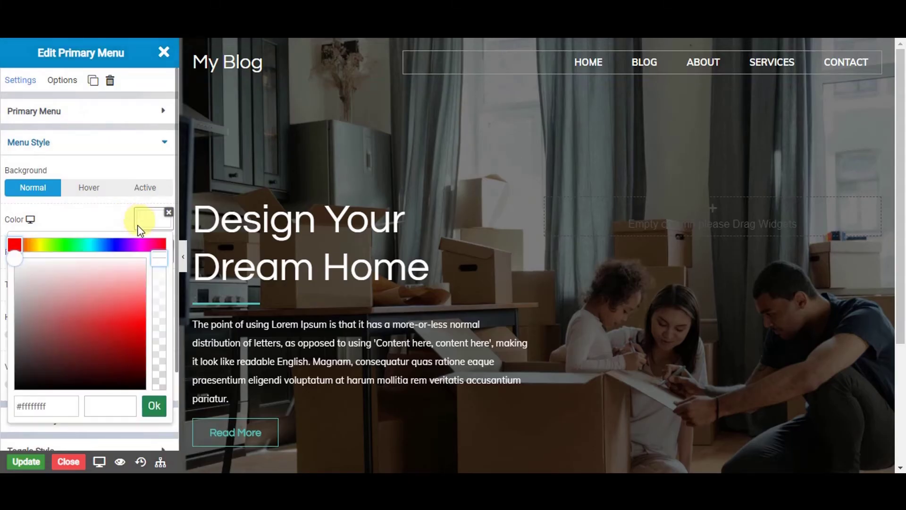
left_click(42, 245)
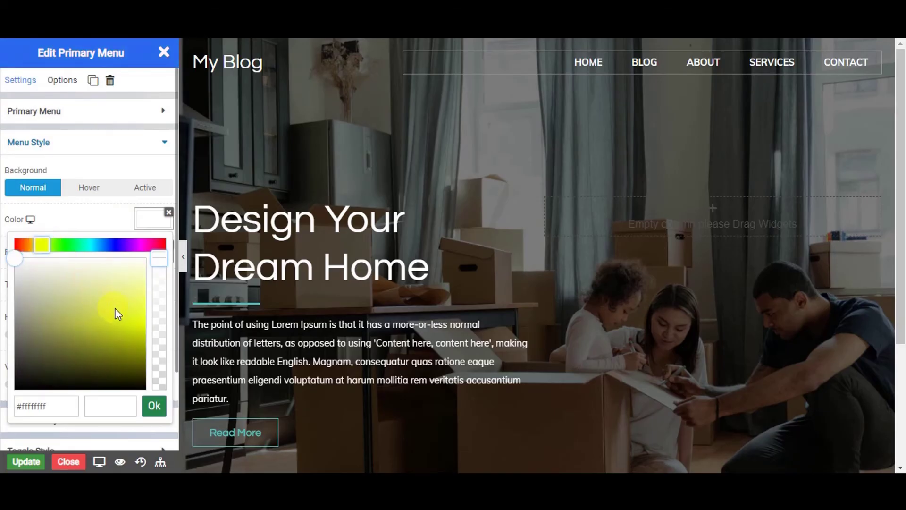
left_click(133, 318)
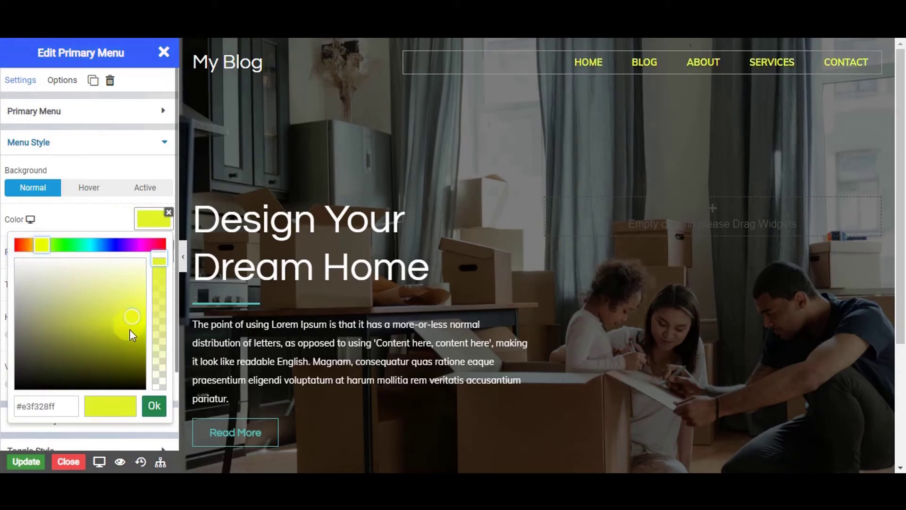
left_click(154, 406)
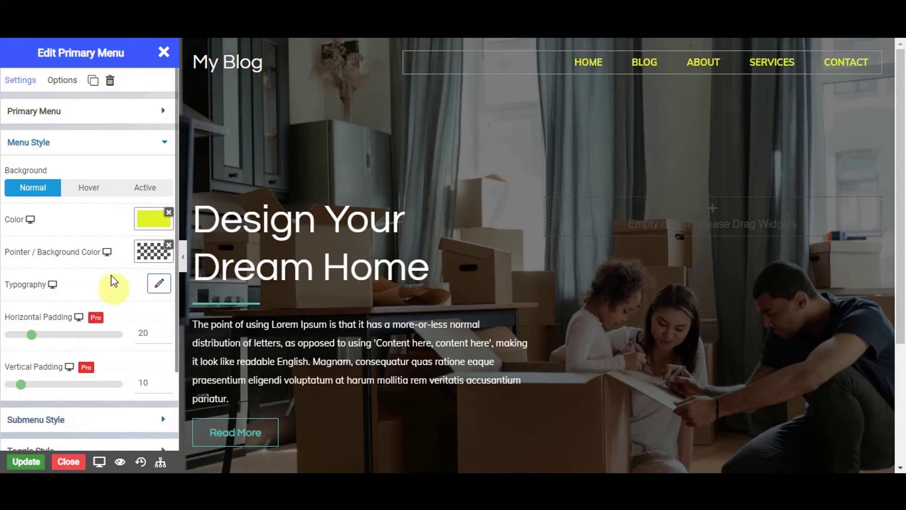
Set the menu Hover Color to orange #ff6500 and save the page.
left_click(87, 191)
left_click(154, 221)
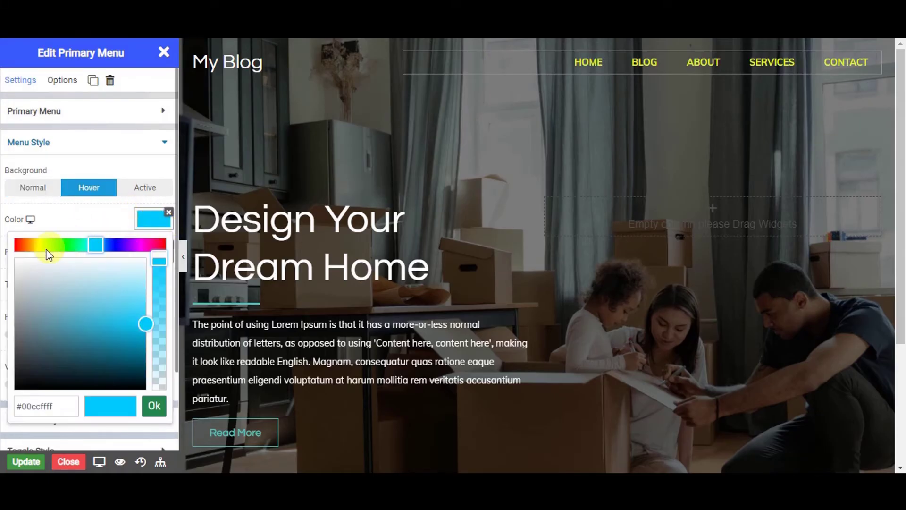
left_click(25, 249)
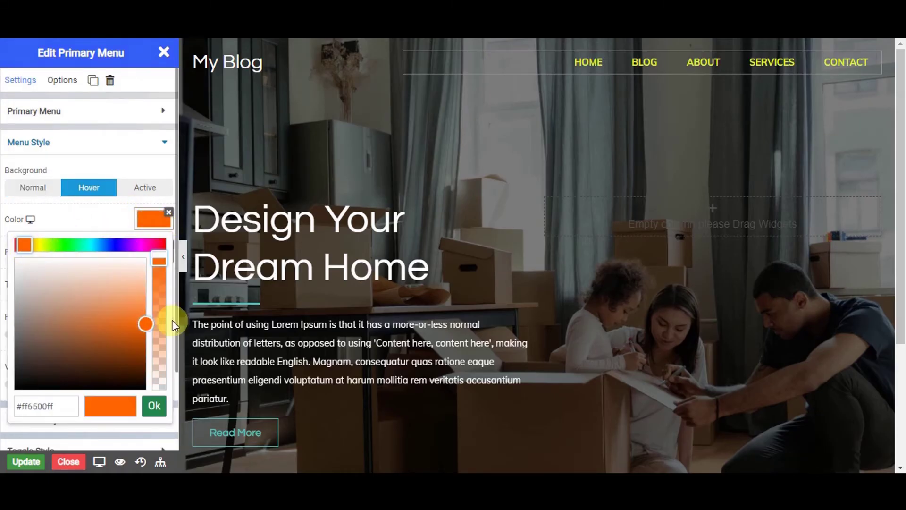
left_click(156, 407)
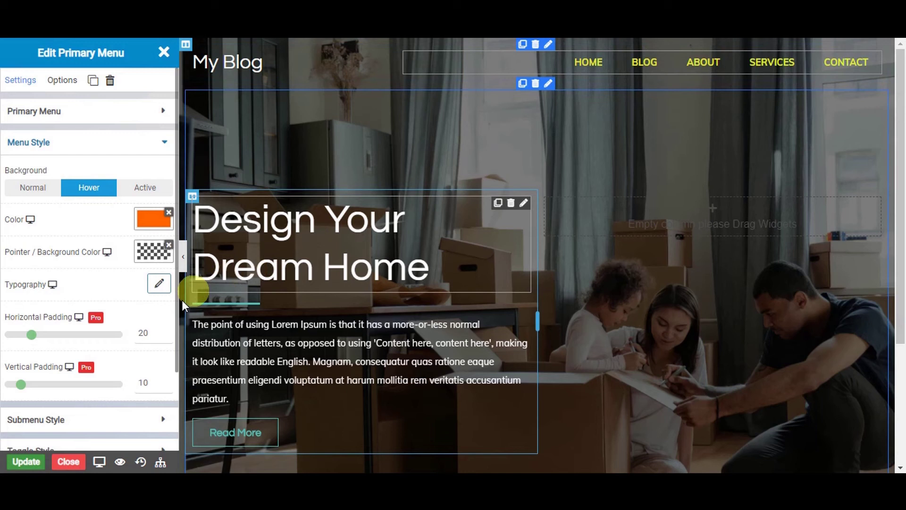
left_click(34, 462)
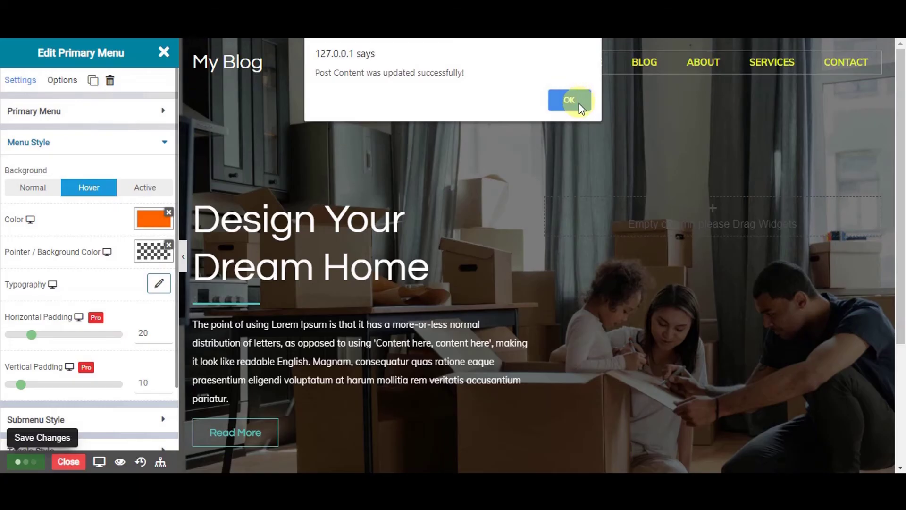
Dismiss the save message and return to the Header, Footer, Templates, Pages section.
left_click(570, 100)
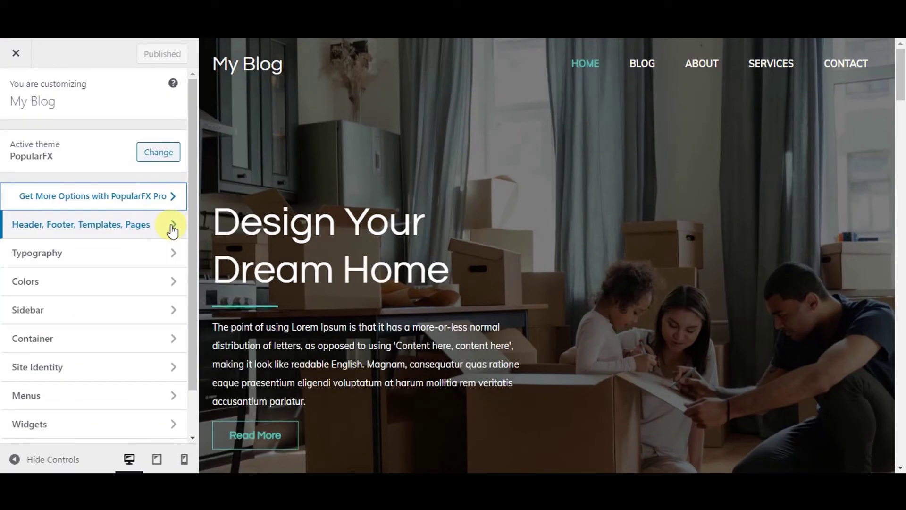
left_click(173, 228)
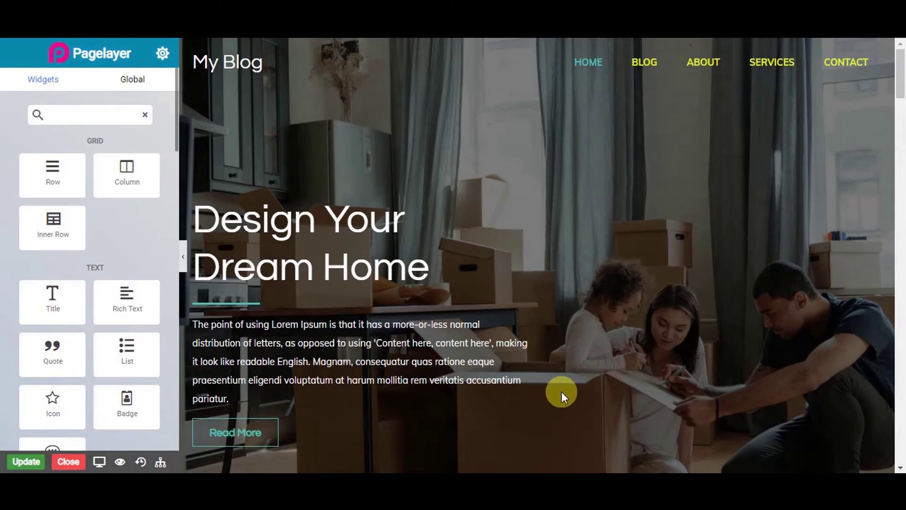
scroll(562, 391, "down", 3)
scroll(561, 397, "down", 6)
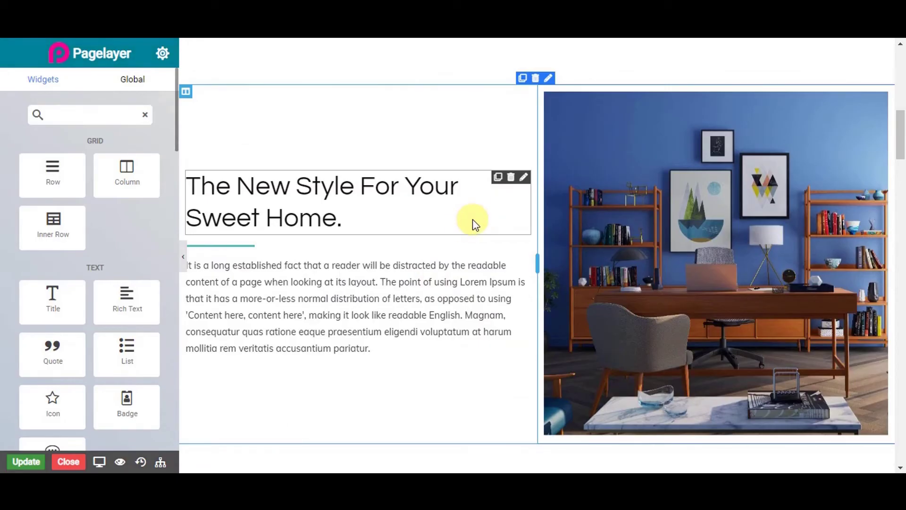
Raise the 'The New Style For Your Sweet Home.' heading's font size from 40 to 50.
left_click(474, 223)
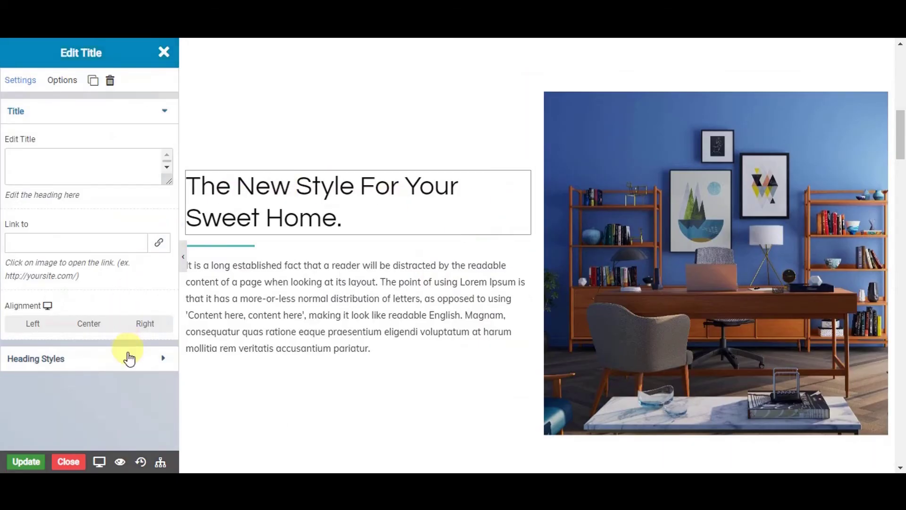
left_click(130, 364)
left_click(159, 251)
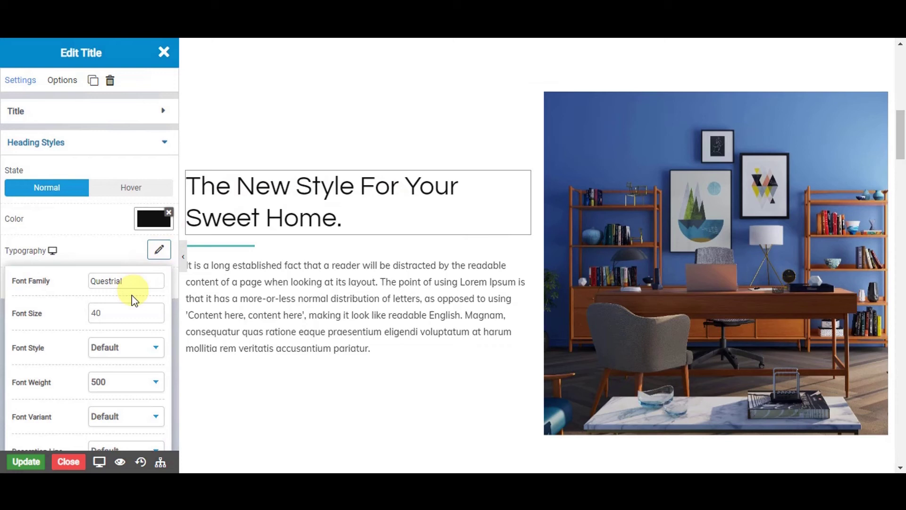
left_click(147, 312)
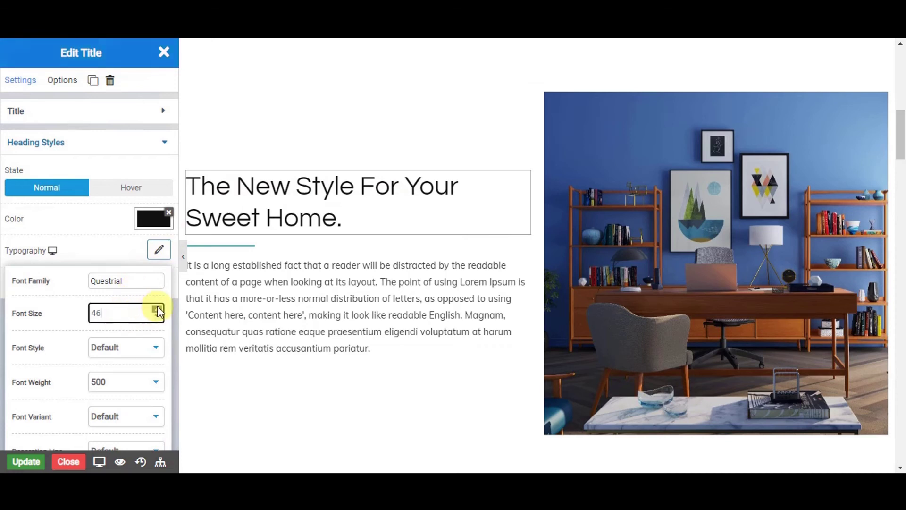
left_click(157, 309)
left_click(157, 308)
left_click(157, 309)
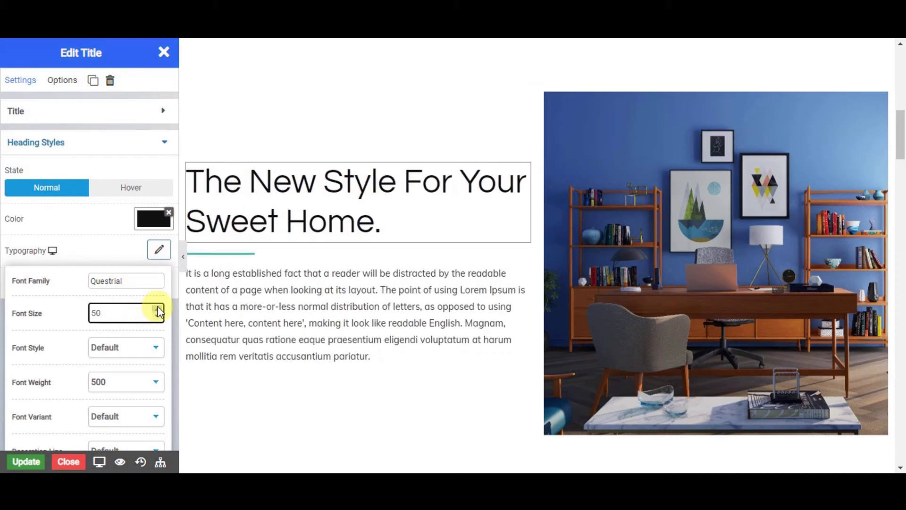
left_click(158, 249)
left_click(164, 52)
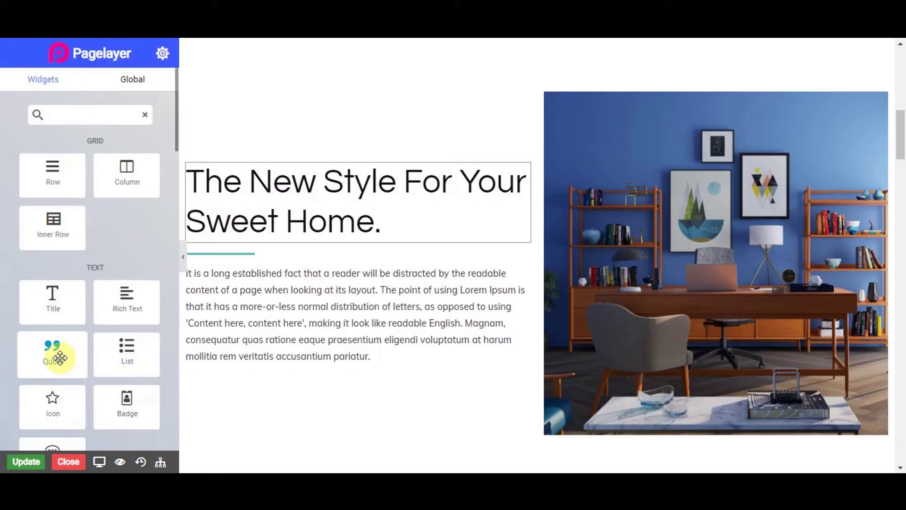
Add a Quote block and position it below the Sweet Home paragraph.
left_click_drag(71, 359, 243, 373)
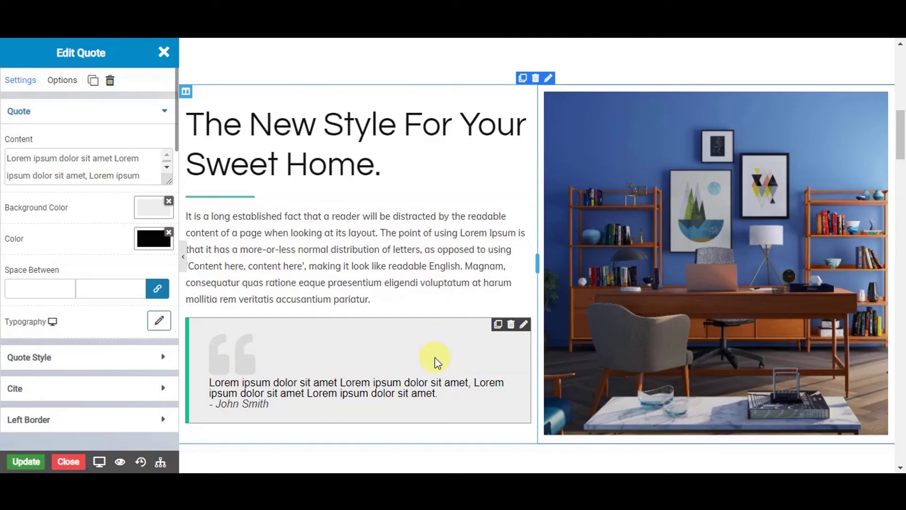
left_click_drag(433, 356, 429, 239)
left_click_drag(421, 344, 422, 258)
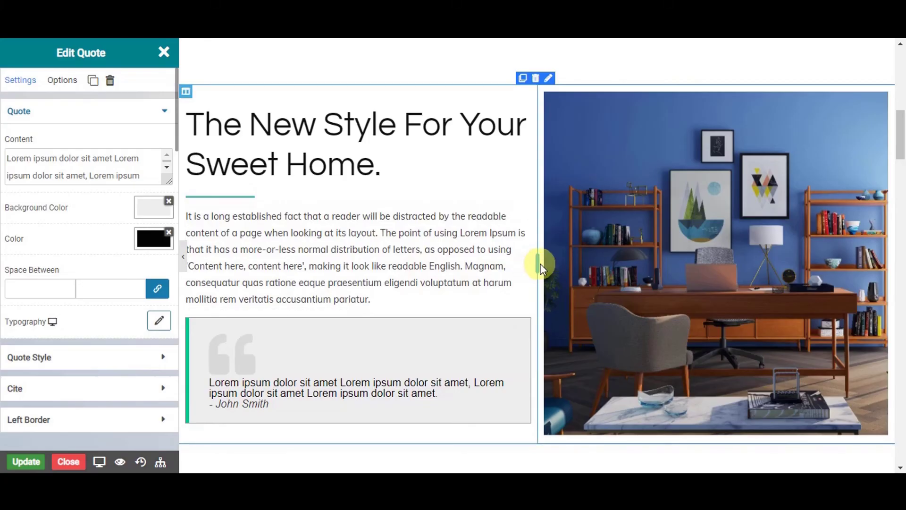
Resize the columns to 49.17% and 50.83%, then save the page.
mouse_move(538, 263)
left_mouse_down()
mouse_move(623, 259)
mouse_move(543, 257)
mouse_move(533, 267)
left_mouse_up()
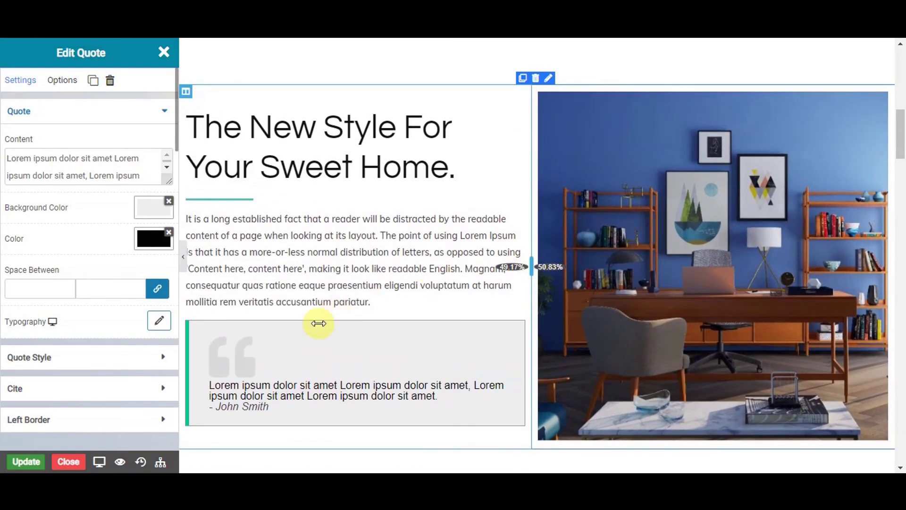
left_click(35, 463)
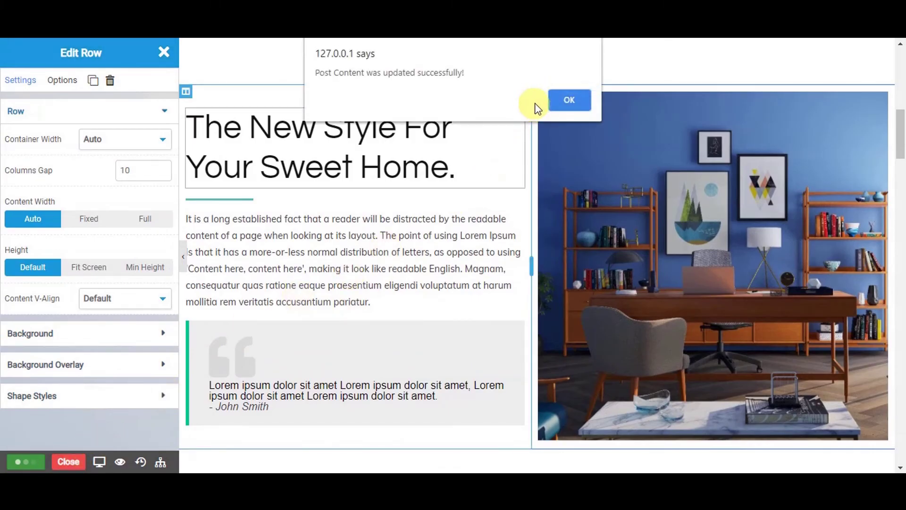
left_click(570, 101)
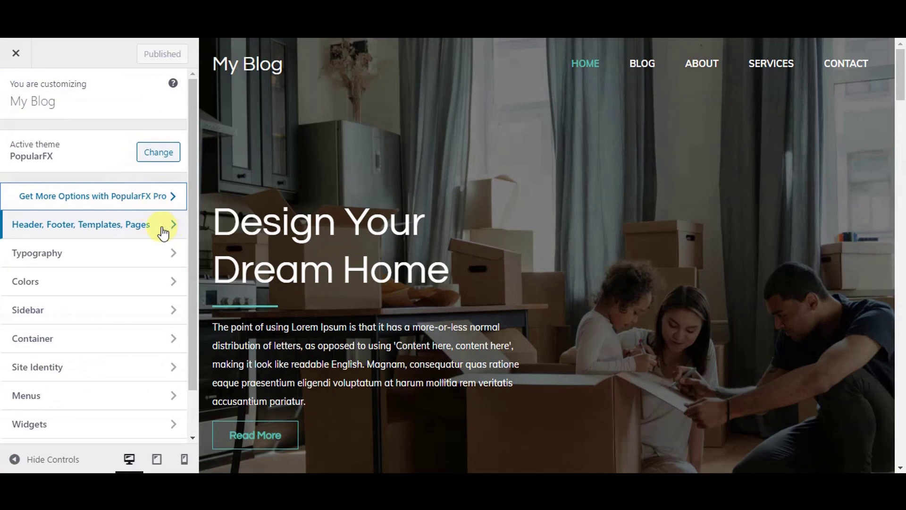
Set the footer address icon to address-book.
left_click(163, 231)
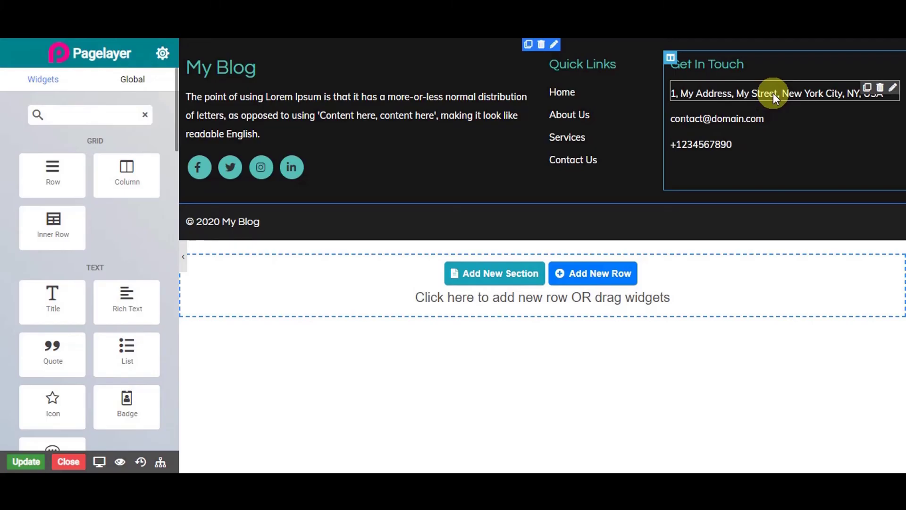
left_click(773, 93)
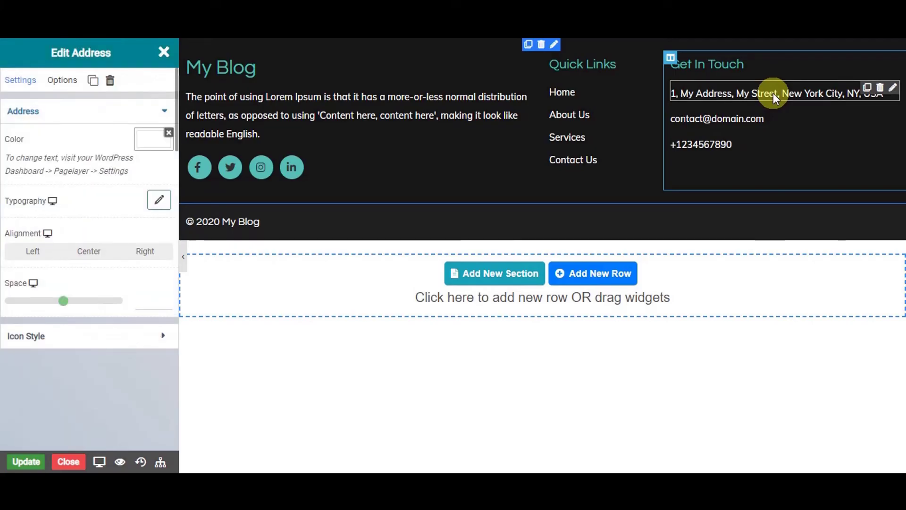
left_click(127, 336)
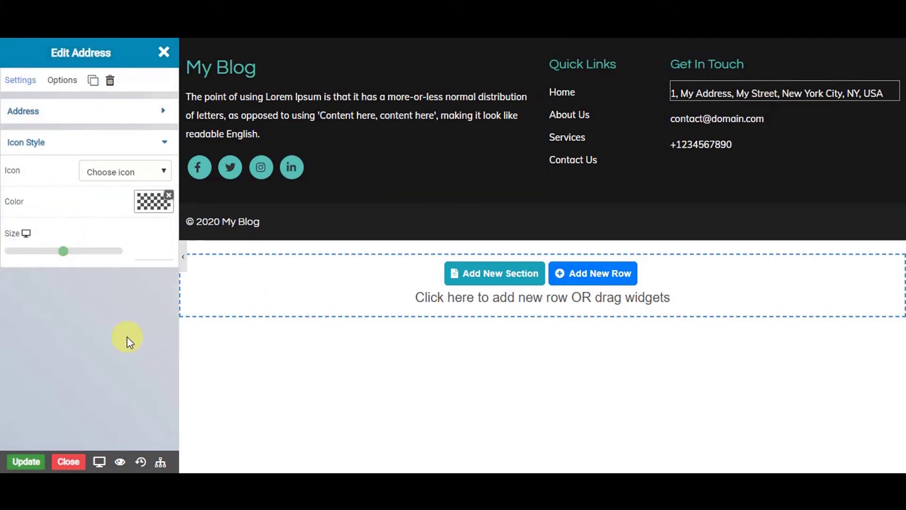
left_click(118, 183)
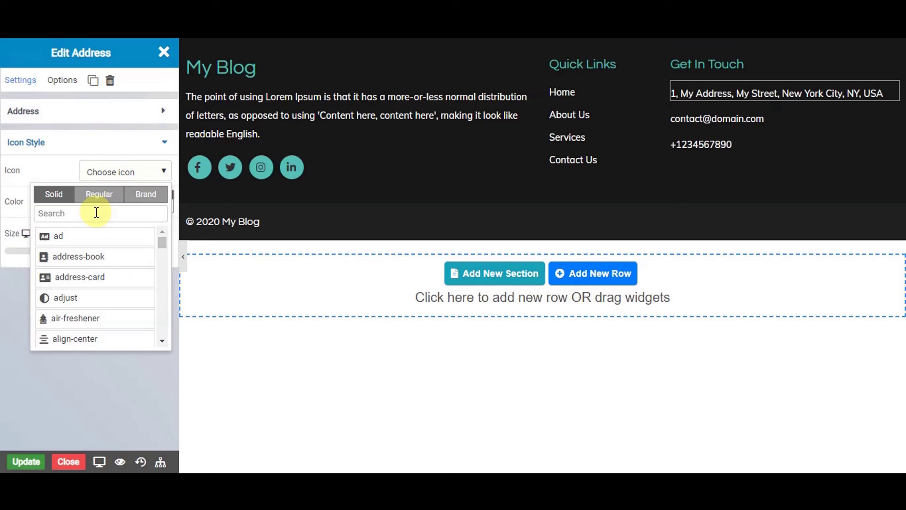
type("address")
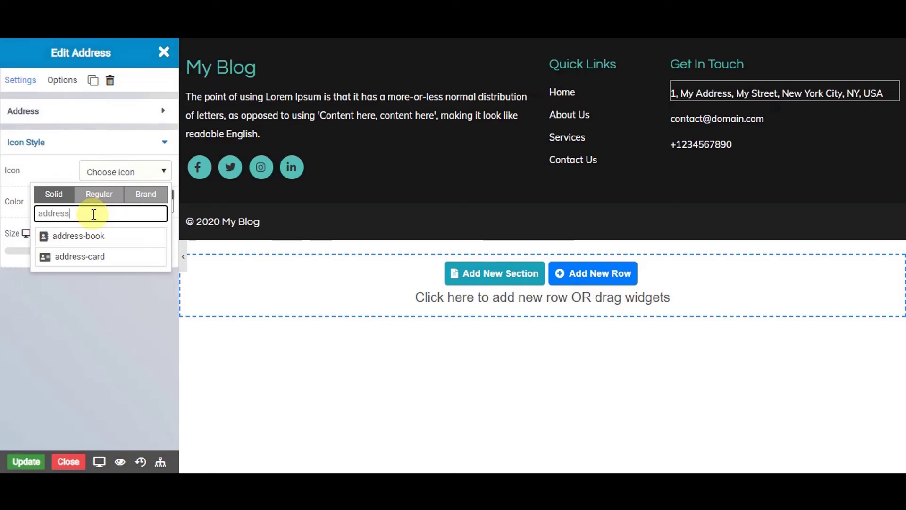
left_click(94, 243)
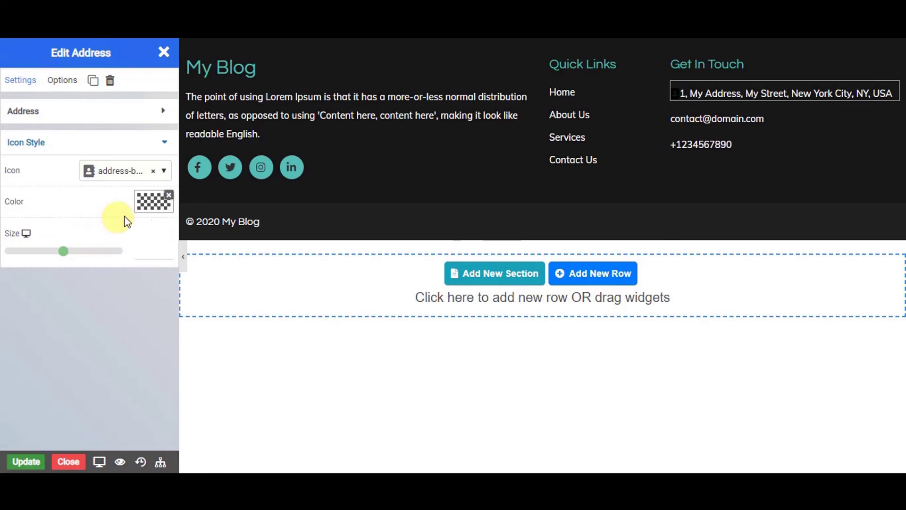
Make the icon white at size 16 and space it 10 from the address text.
left_click(156, 202)
left_click_drag(29, 244, 19, 243)
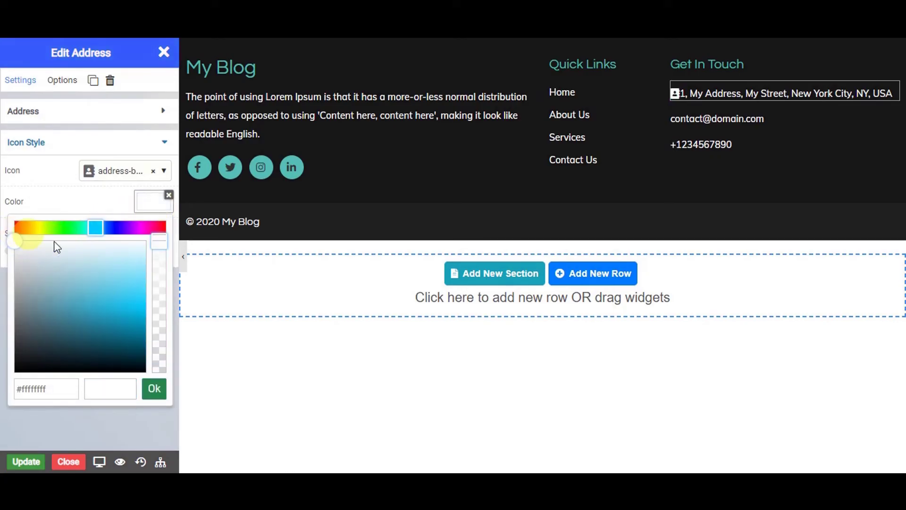
left_click(150, 388)
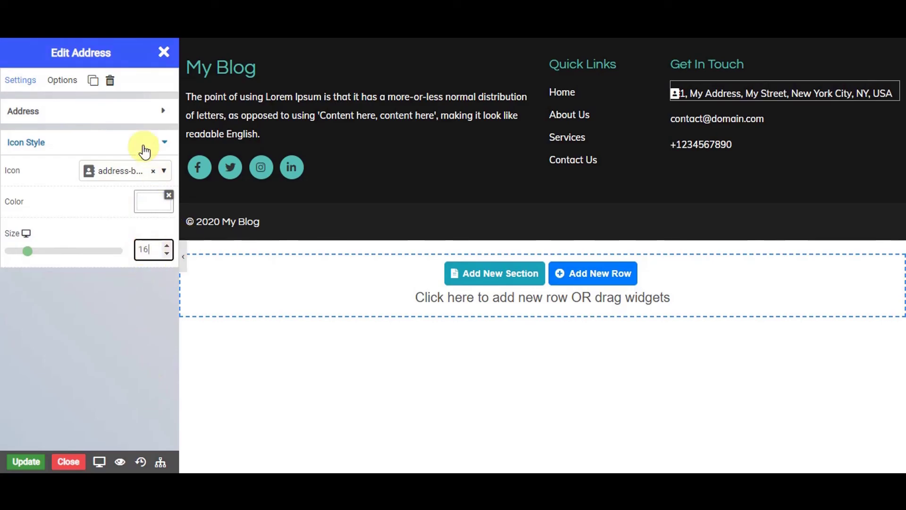
left_click(138, 112)
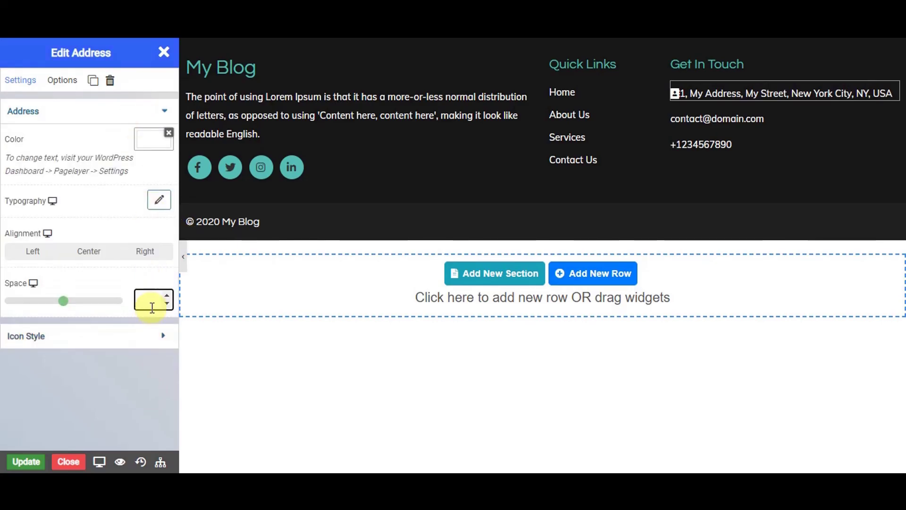
type("10")
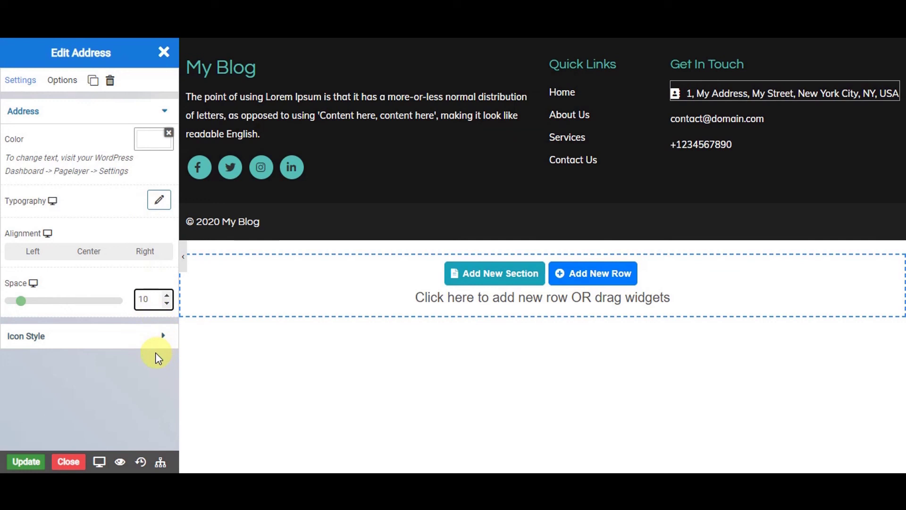
left_click(152, 351)
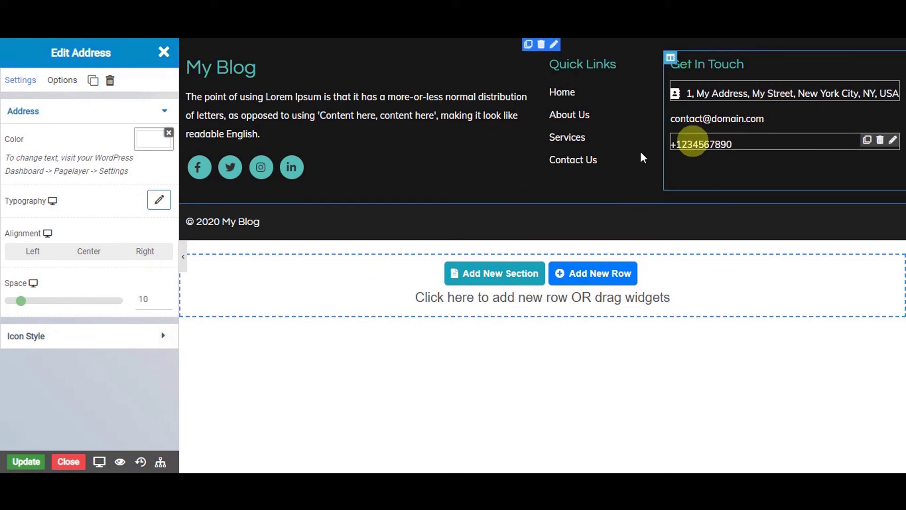
Save the footer with its updated address icon using Pagelayer's Update button.
left_click(28, 461)
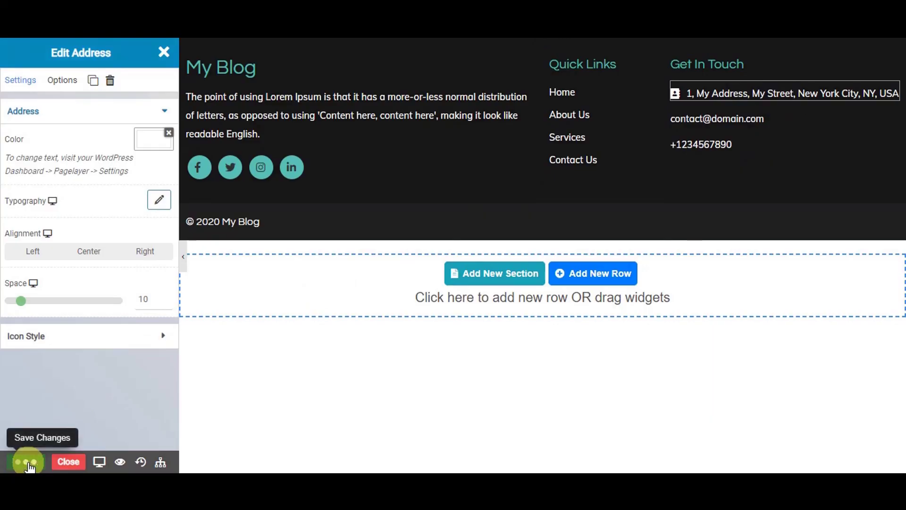